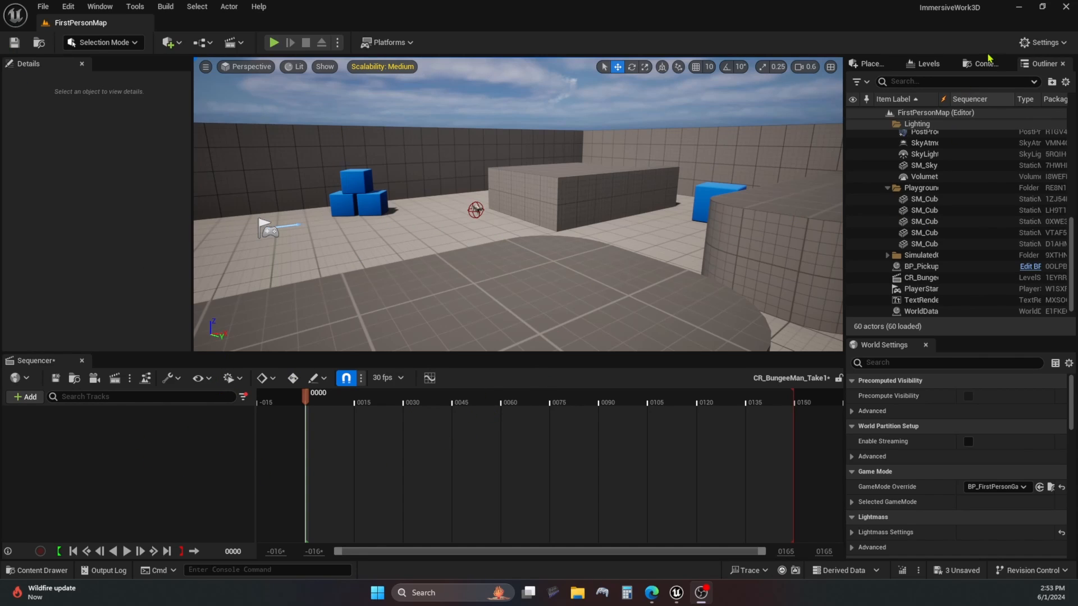
# Place the CR_BungeeMan control rig from the project content into the level, on the floor in front of the blocks.
pyautogui.click(983, 64)
pyautogui.click(1019, 141)
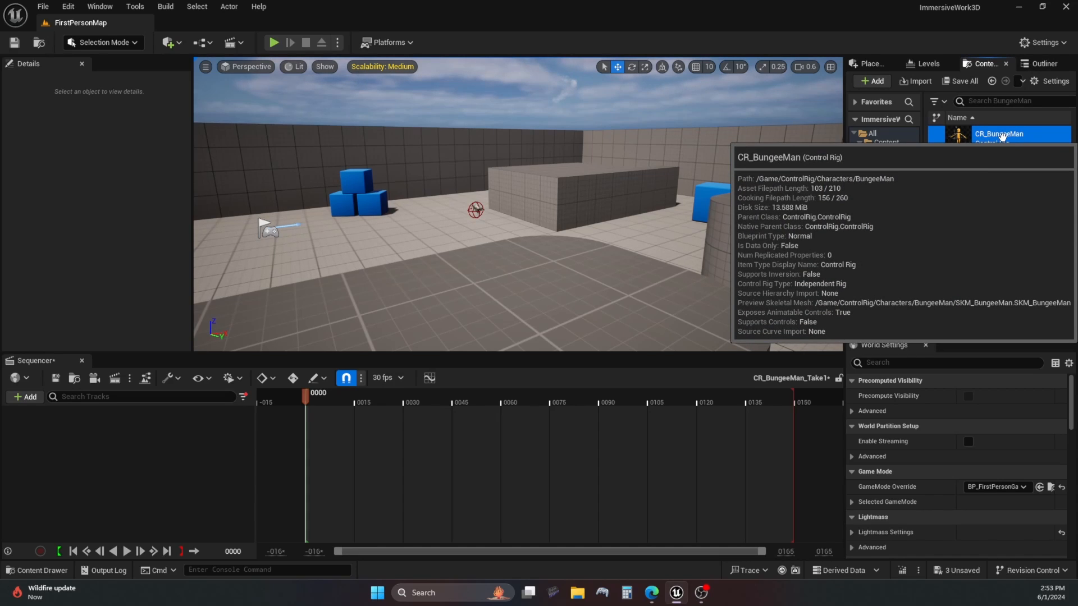
pyautogui.moveTo(1002, 136); pyautogui.dragTo(542, 297)
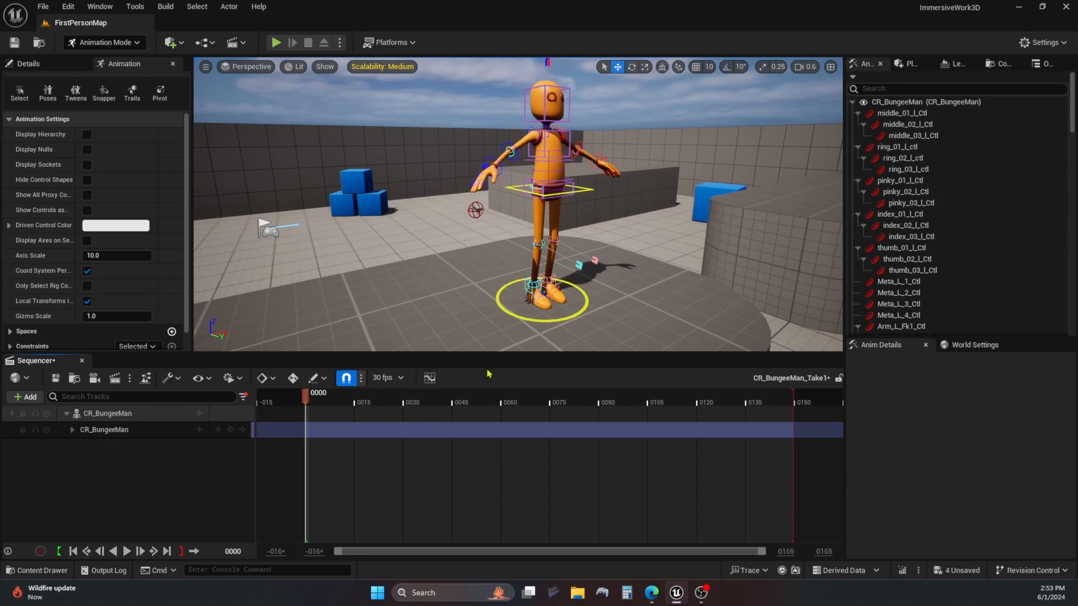
# Switch the editor to Selection Mode and back to Animation Mode.
pyautogui.click(94, 45)
pyautogui.click(79, 63)
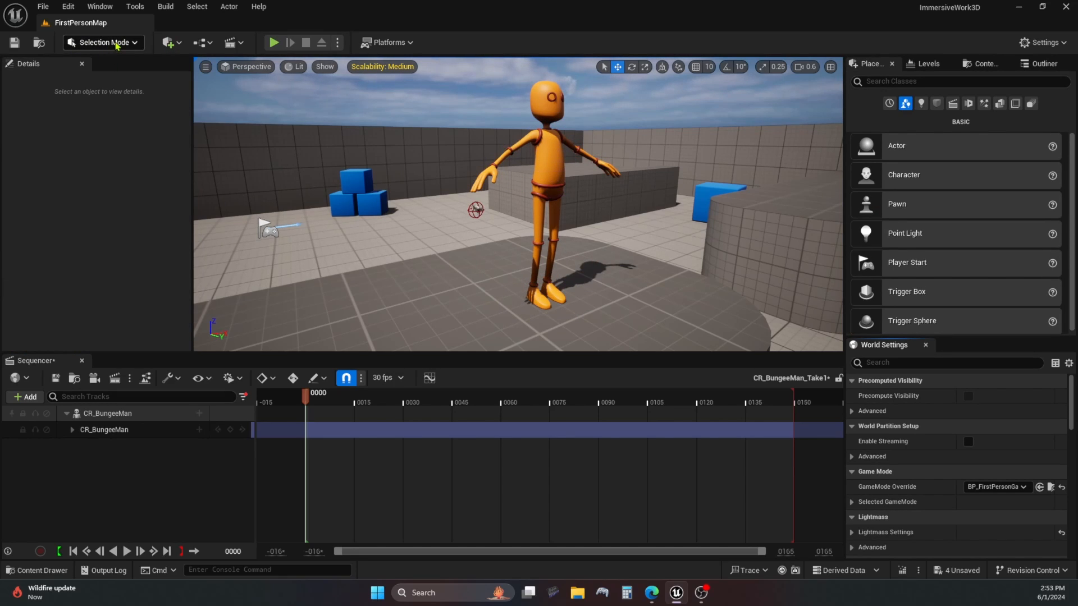
pyautogui.click(116, 44)
pyautogui.click(110, 144)
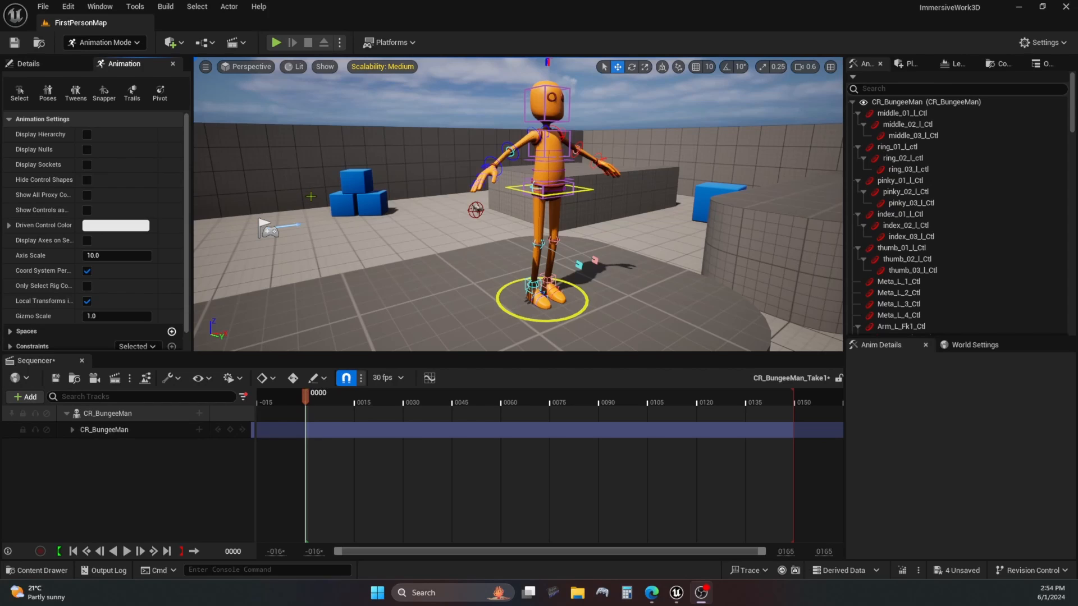
# Set the editor's application scale to 0.8 in the Widget Reflector and close it.
pyautogui.click(467, 105)
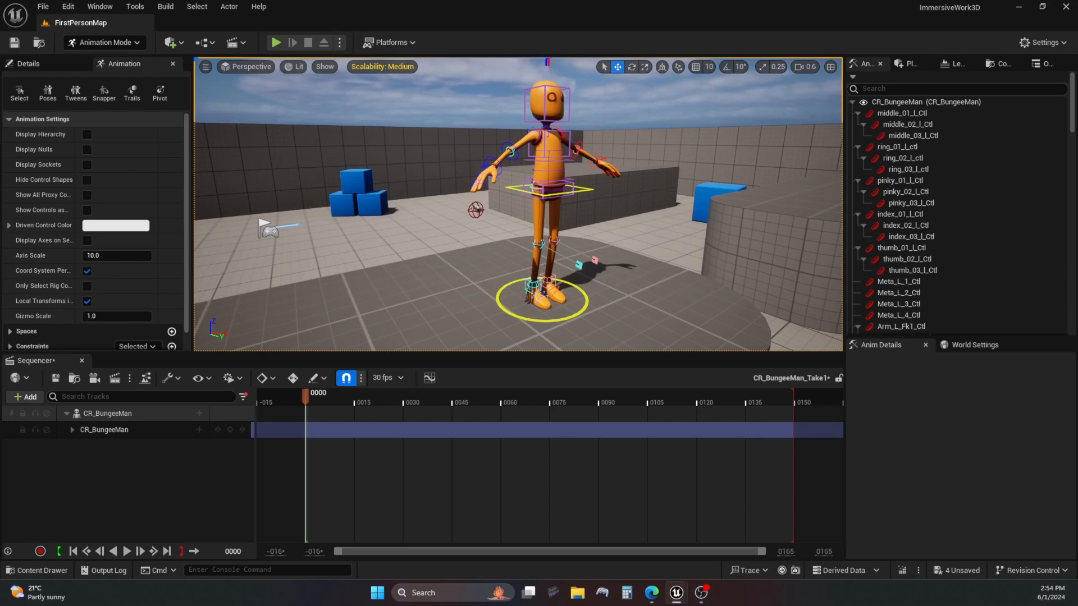
pyautogui.hotkey('ctrl', 'shift', 'w')
pyautogui.moveTo(406, 58); pyautogui.dragTo(441, 168)
pyautogui.click(375, 201)
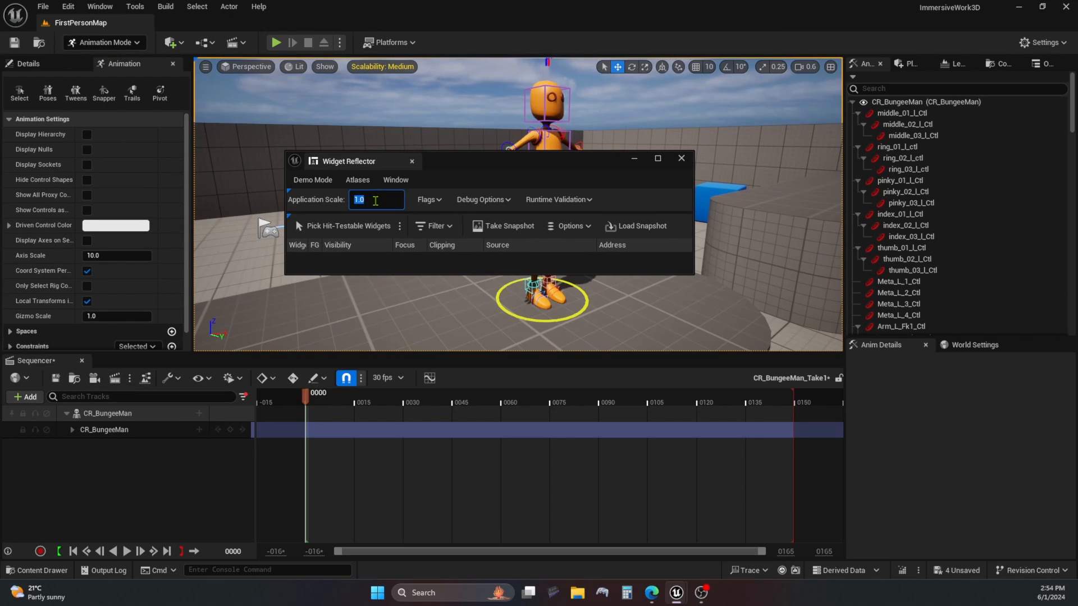
pyautogui.write('0.8')
pyautogui.press('Return')
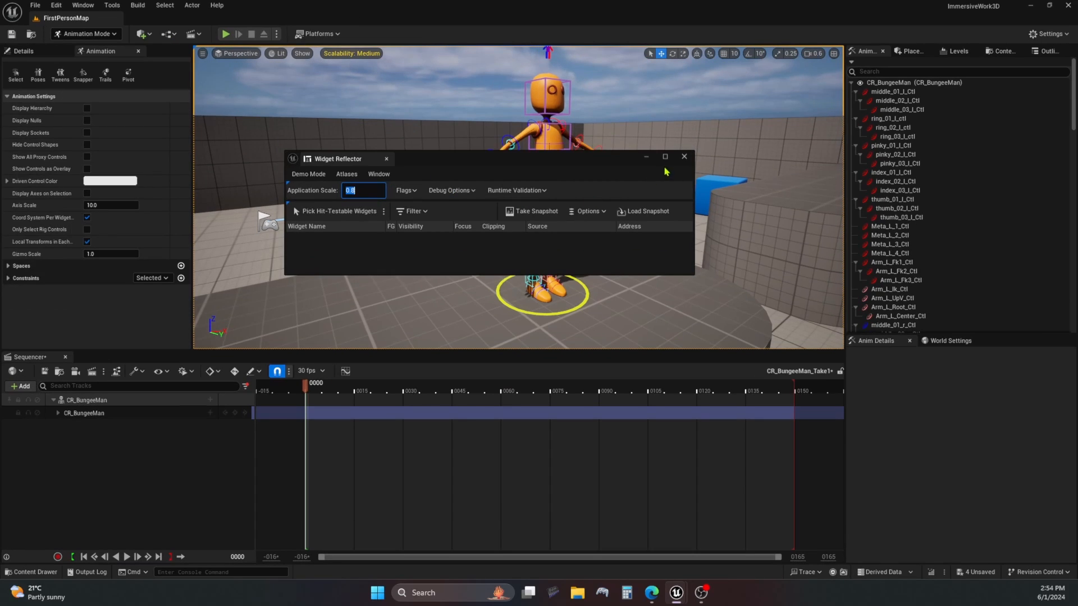
pyautogui.click(684, 156)
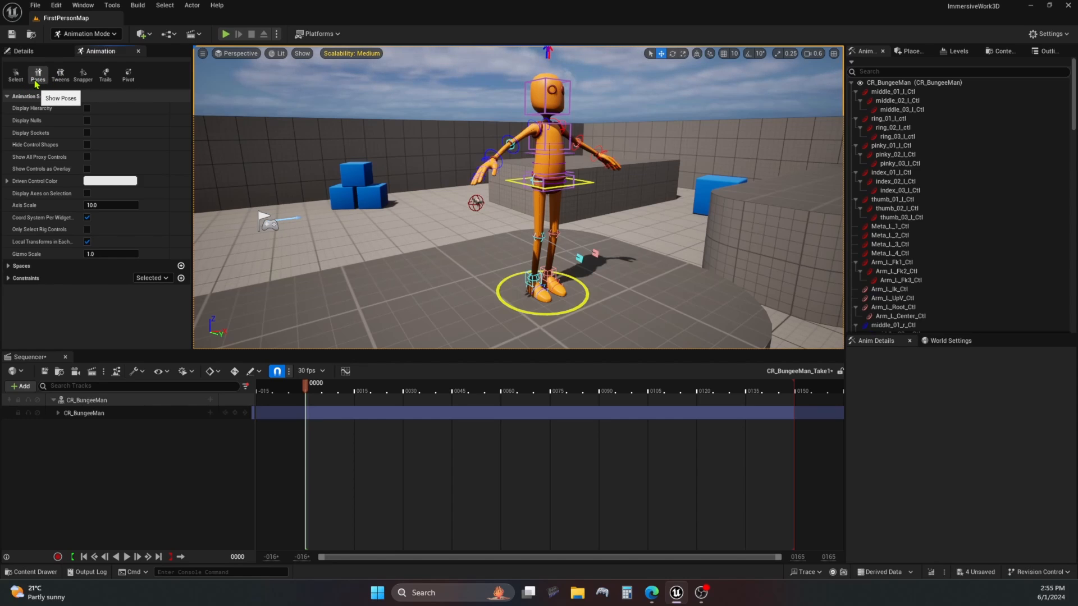
# Open the Control Rig Pose window, shrink it and move it clear of the character.
pyautogui.moveTo(1, 126); pyautogui.dragTo(462, 104)
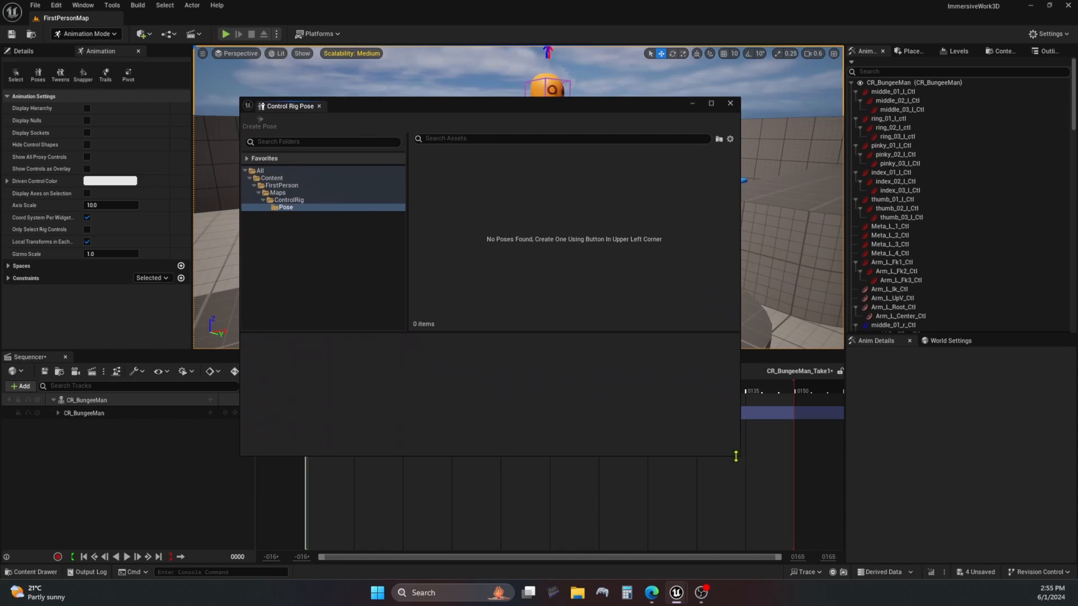
pyautogui.moveTo(739, 454); pyautogui.dragTo(541, 342)
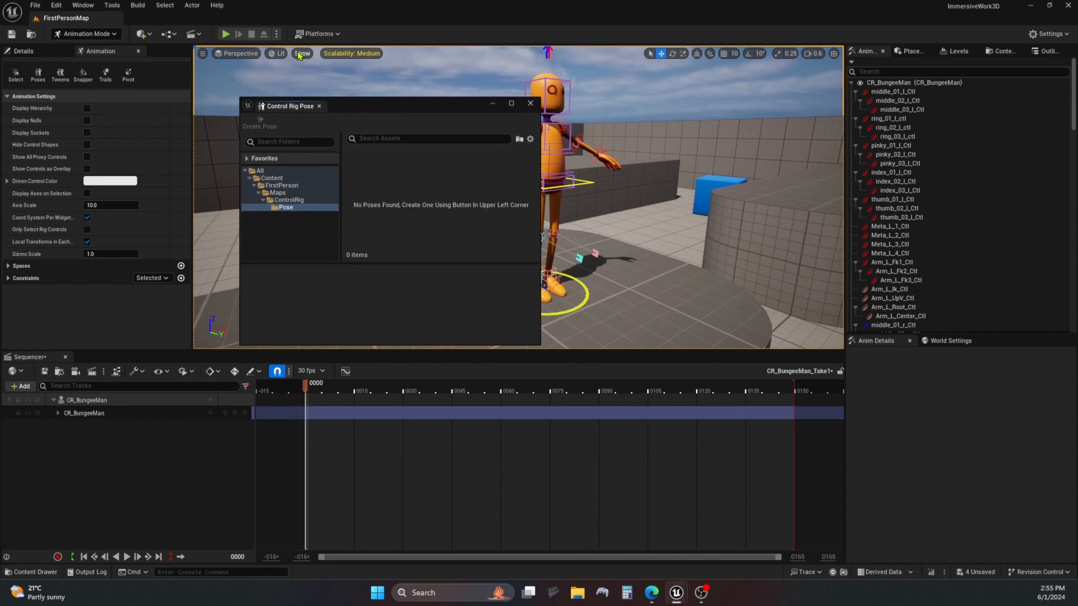
pyautogui.moveTo(364, 101); pyautogui.dragTo(312, 97)
pyautogui.moveTo(287, 102); pyautogui.dragTo(233, 95)
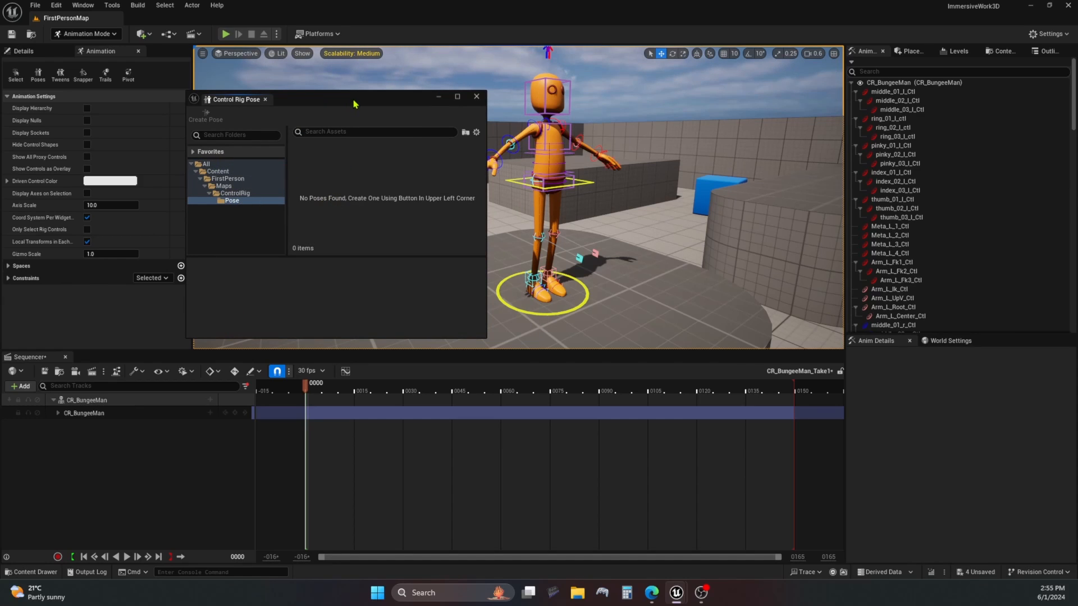
pyautogui.moveTo(353, 102); pyautogui.dragTo(324, 107)
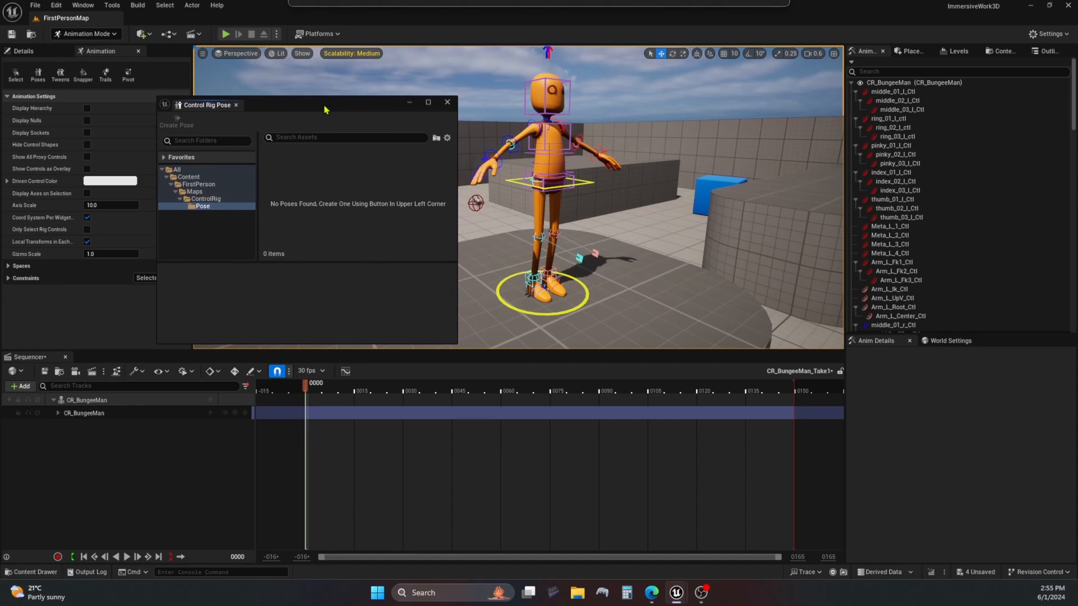
# Show the project content, widen the pose window's folder pane and move that window farther from the character.
pyautogui.click(1002, 51)
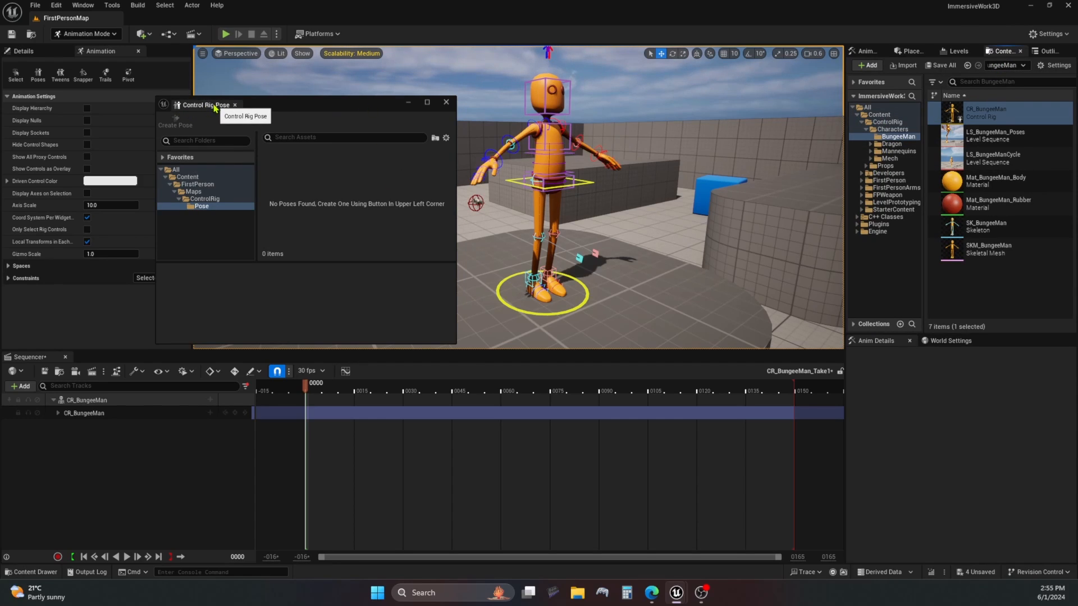
pyautogui.moveTo(257, 223); pyautogui.dragTo(261, 219)
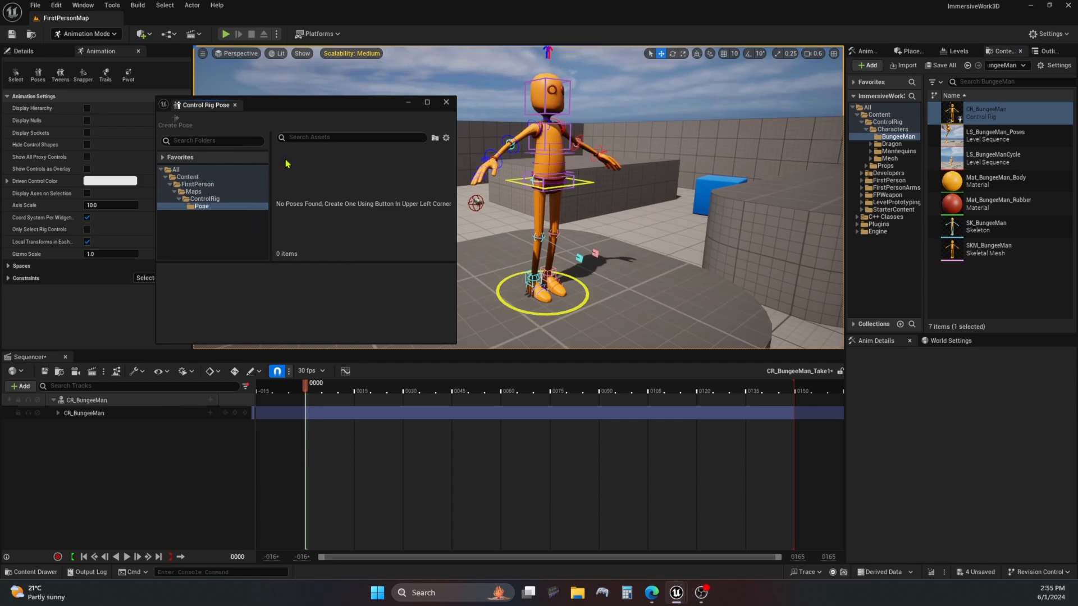
pyautogui.moveTo(335, 108); pyautogui.dragTo(223, 115)
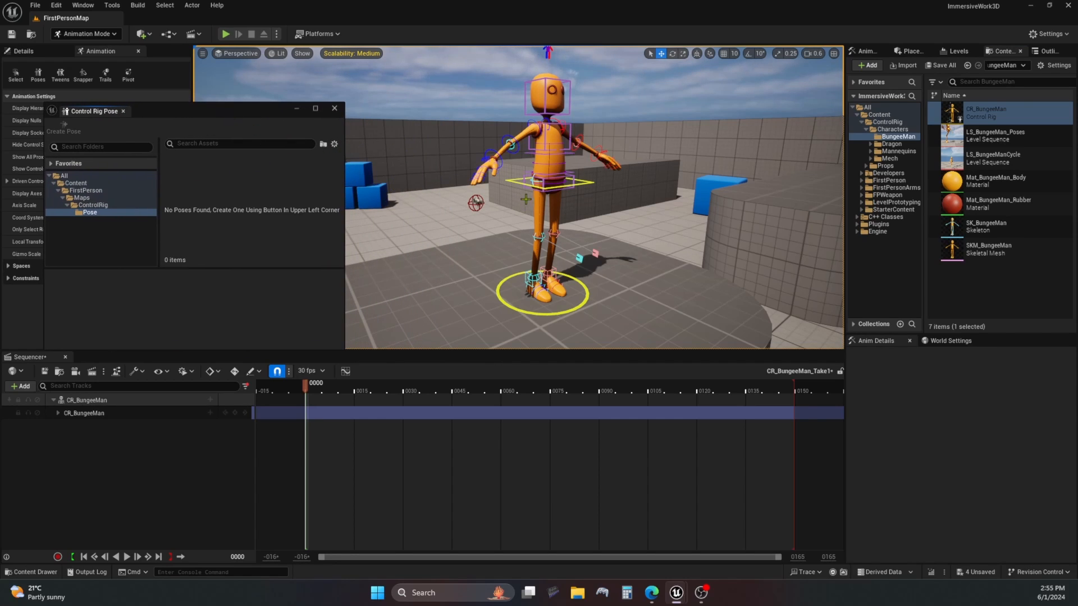
# Select the middle, ring, pinky and index finger controls of the character's right hand.
pyautogui.press('w')
pyautogui.moveTo(526, 199)
pyautogui.mouseDown(button='right')
pyautogui.moveTo(505, 186)
pyautogui.moveTo(502, 204)
pyautogui.moveTo(491, 200)
pyautogui.moveTo(530, 180)
pyautogui.mouseUp(button='right')
pyautogui.press('s')
pyautogui.press('w')
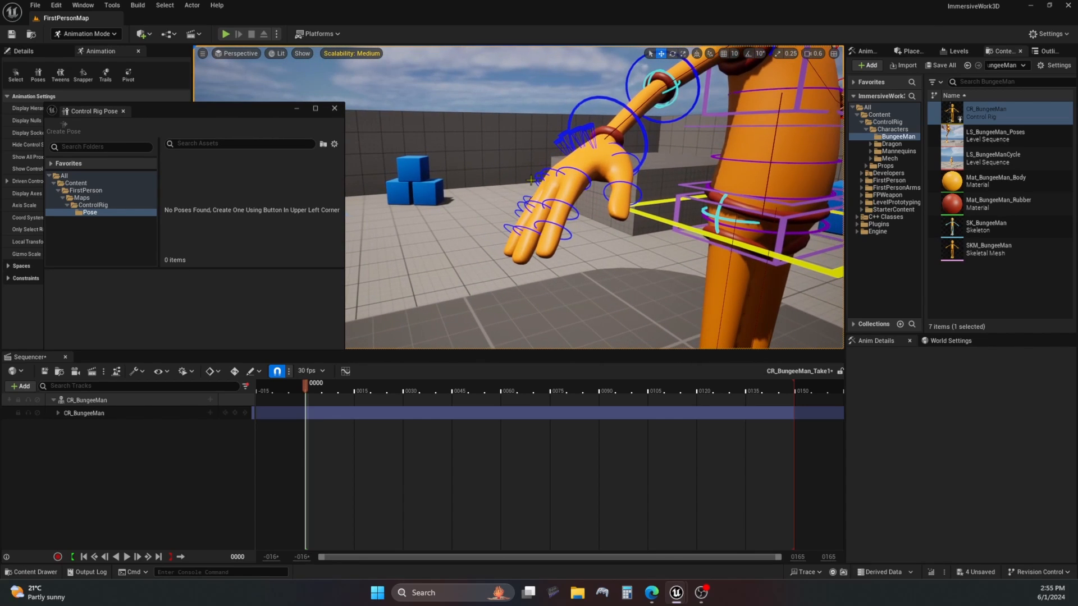
pyautogui.keyDown('ctrl'); pyautogui.keyDown('alt'); pyautogui.moveTo(504, 178); pyautogui.dragTo(581, 273); pyautogui.keyUp('alt'); pyautogui.keyUp('ctrl')
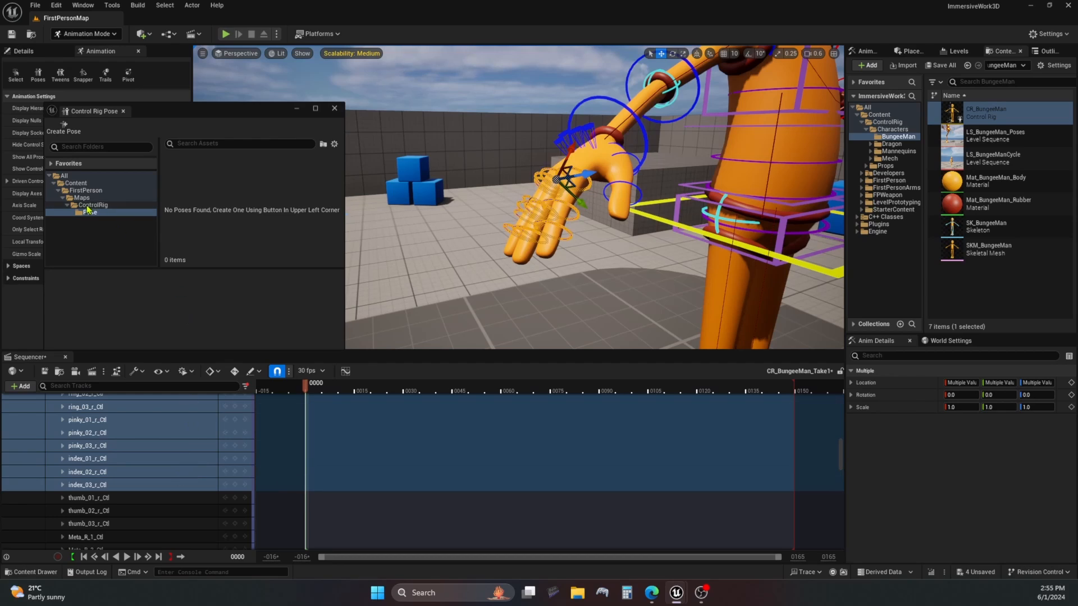
# Create a control rig pose asset named bungie_flat_hand from the selected finger controls in the Pose folder.
pyautogui.moveTo(181, 111); pyautogui.dragTo(189, 88)
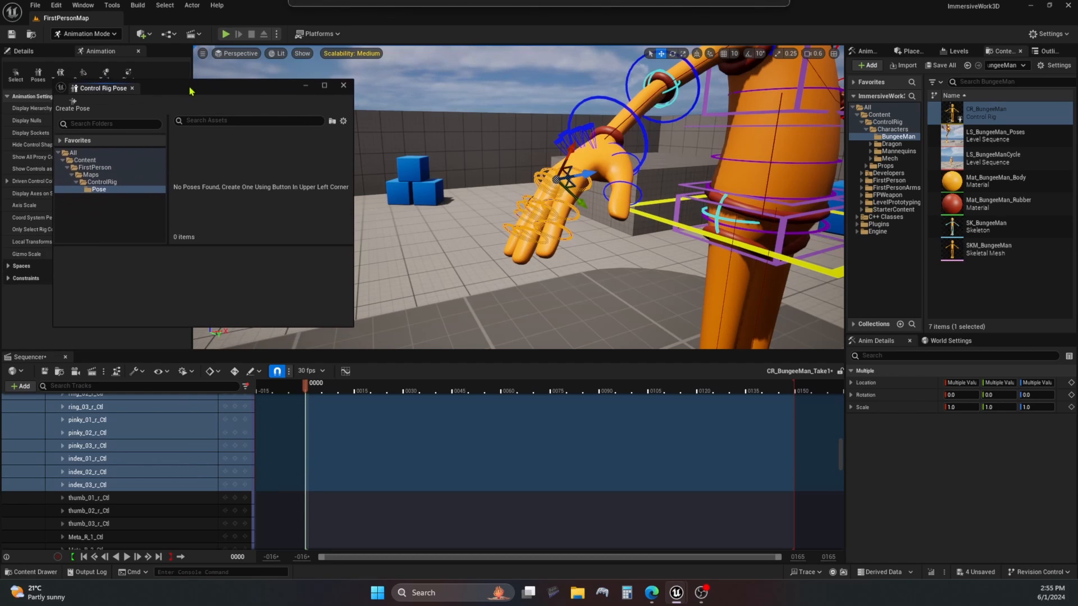
pyautogui.click(73, 104)
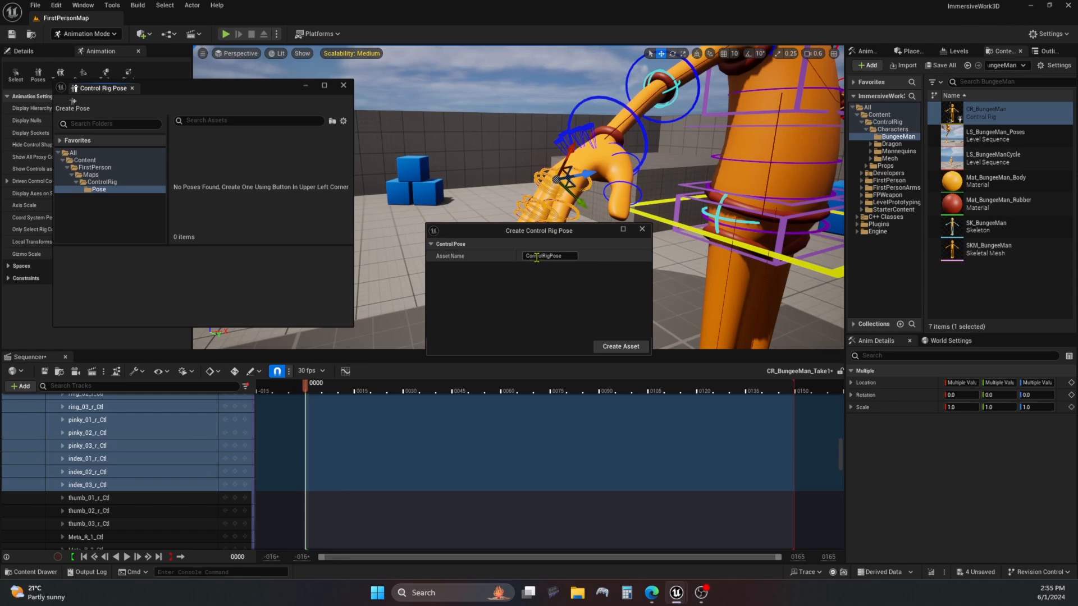
pyautogui.moveTo(567, 256); pyautogui.dragTo(503, 257)
pyautogui.write('bungie_flat_hand')
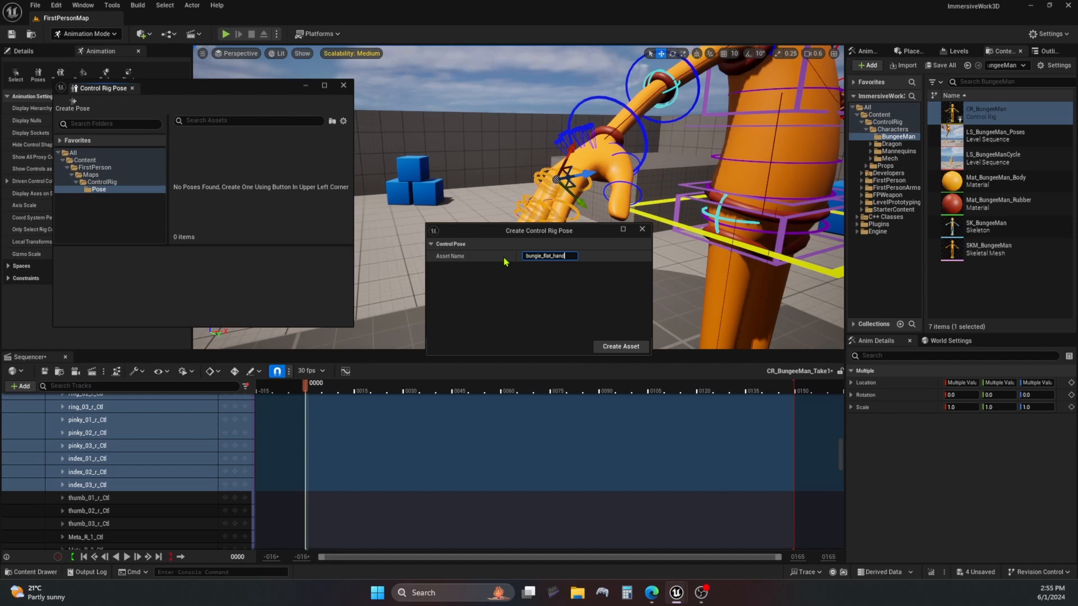
pyautogui.click(619, 346)
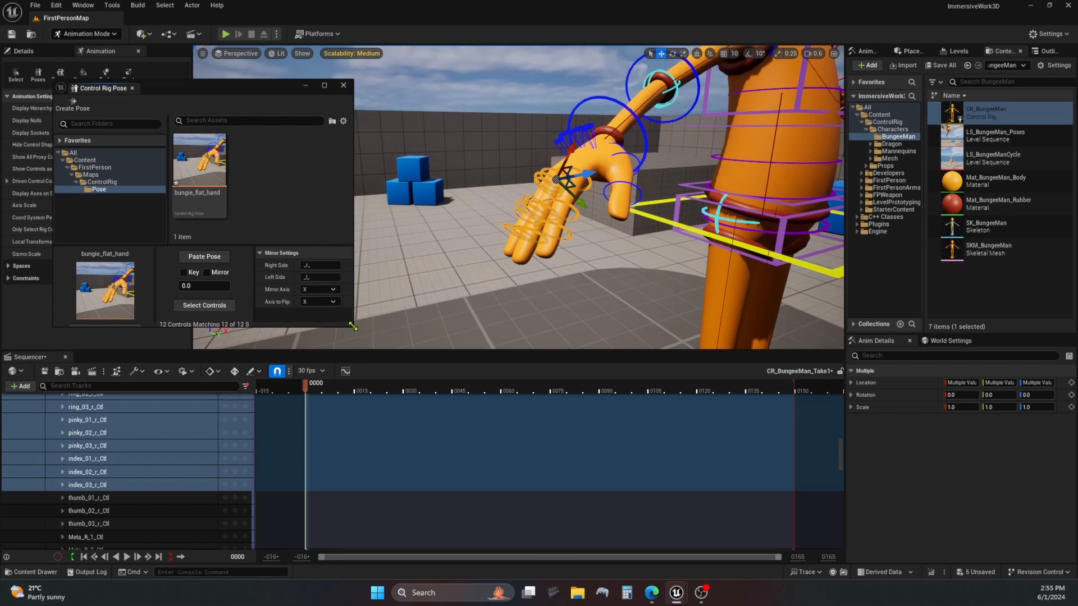
# Enlarge the Control Rig Pose window and reposition it so its thumbnail, paste and mirror options fit.
pyautogui.moveTo(563, 282); pyautogui.dragTo(606, 260, button='right')
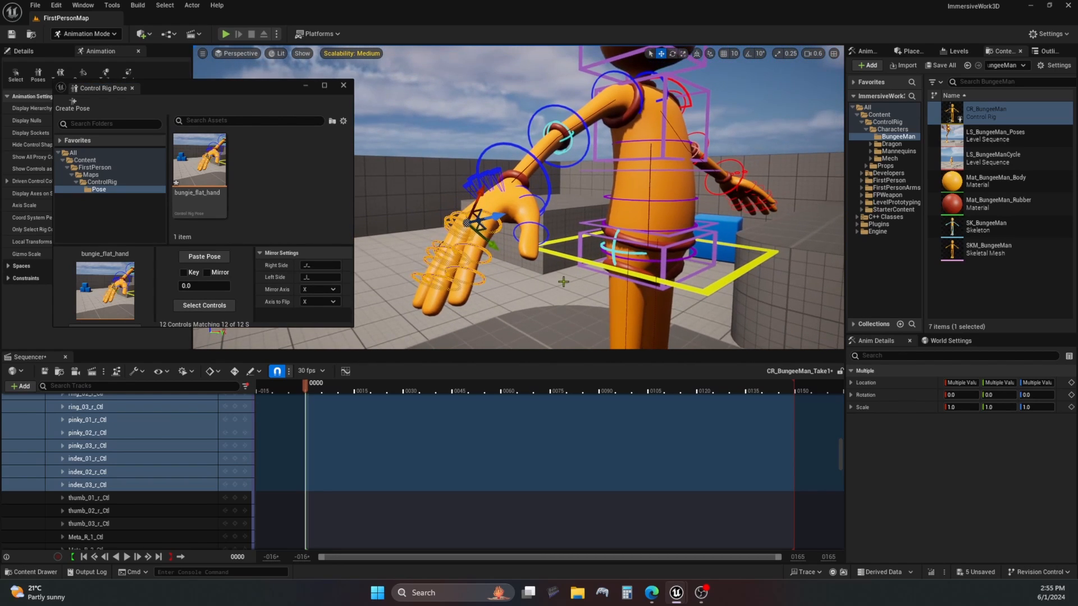
pyautogui.scroll(-4, 563, 282)
pyautogui.scroll(1, 563, 282)
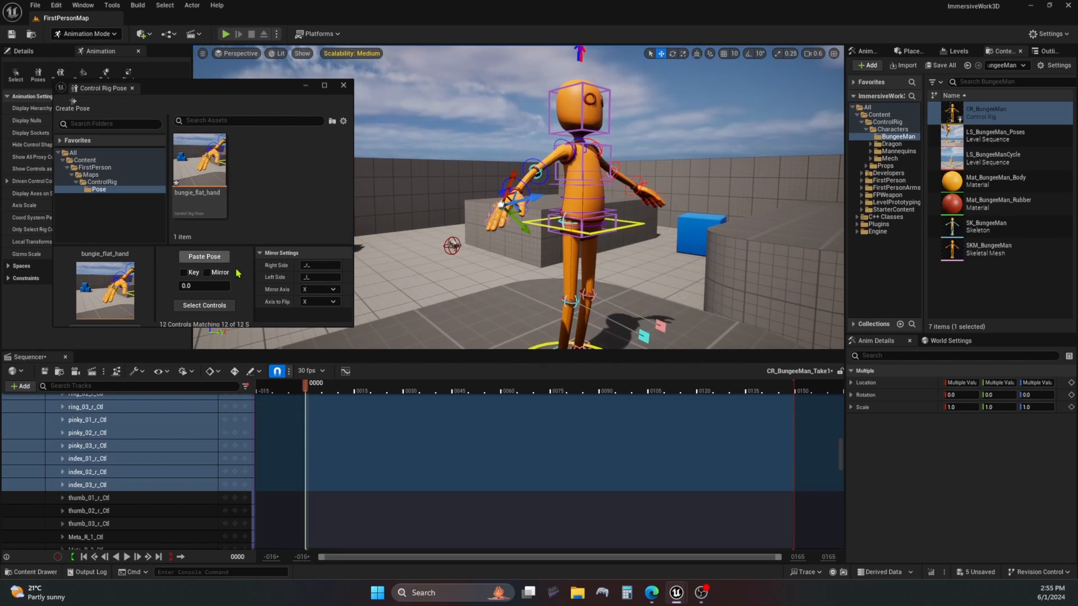
pyautogui.moveTo(353, 326); pyautogui.dragTo(481, 404)
pyautogui.moveTo(340, 94); pyautogui.dragTo(382, 65)
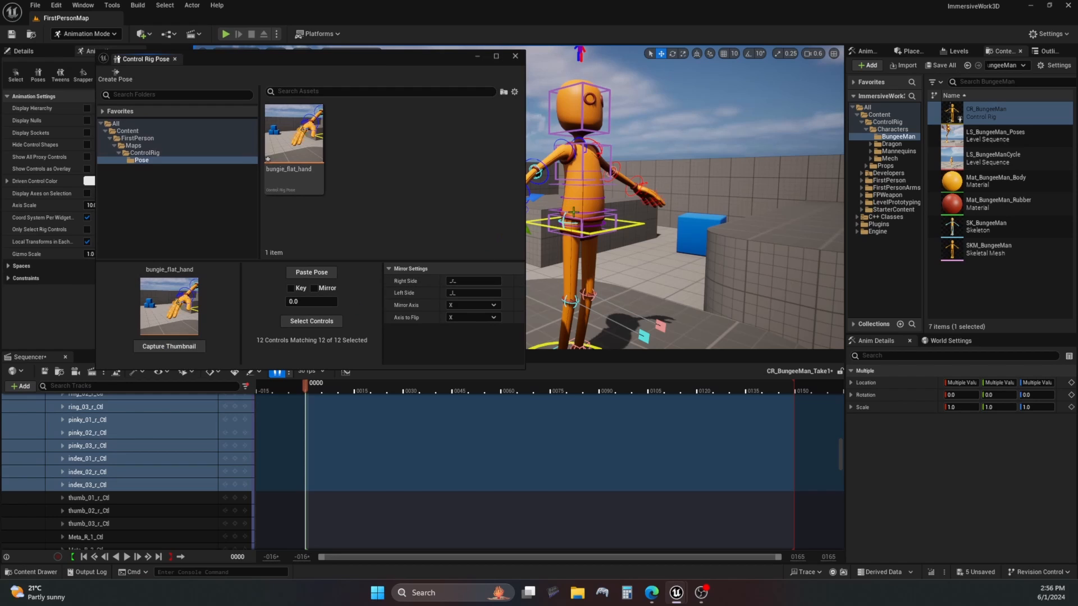
# Recapture the bungie_flat_hand thumbnail from a close view of the hand.
pyautogui.scroll(2, 535, 202)
pyautogui.scroll(3, 614, 223)
pyautogui.scroll(-2, 617, 224)
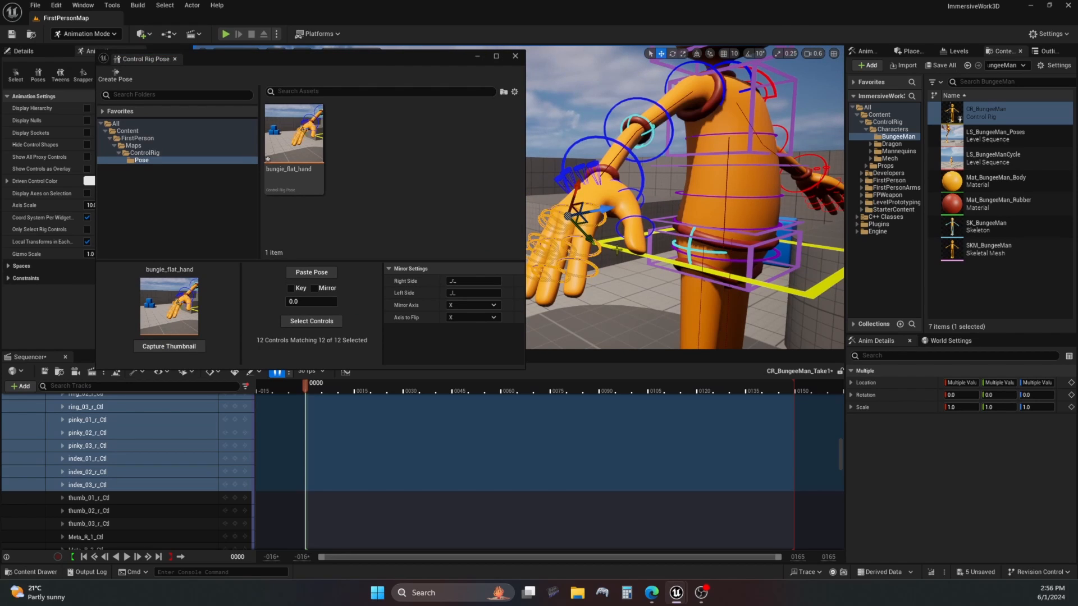
pyautogui.click(188, 346)
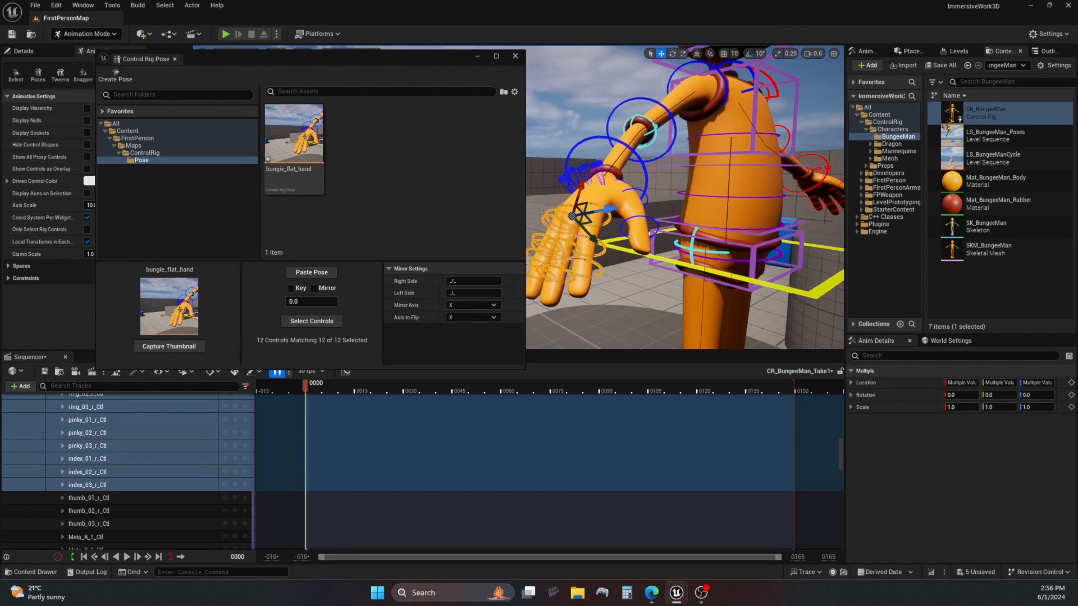
# Recapture the bungie_flat_hand thumbnail with the whole character in view.
pyautogui.moveTo(663, 267); pyautogui.dragTo(634, 264, button='right')
pyautogui.scroll(-8, 663, 267)
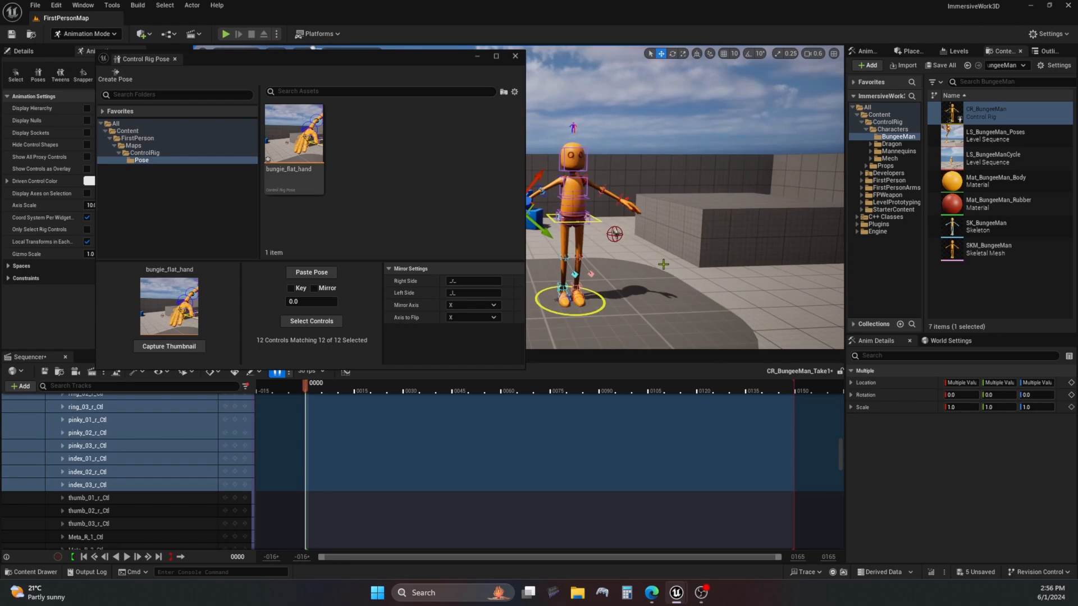
pyautogui.click(196, 347)
pyautogui.moveTo(693, 243); pyautogui.dragTo(626, 254, button='middle')
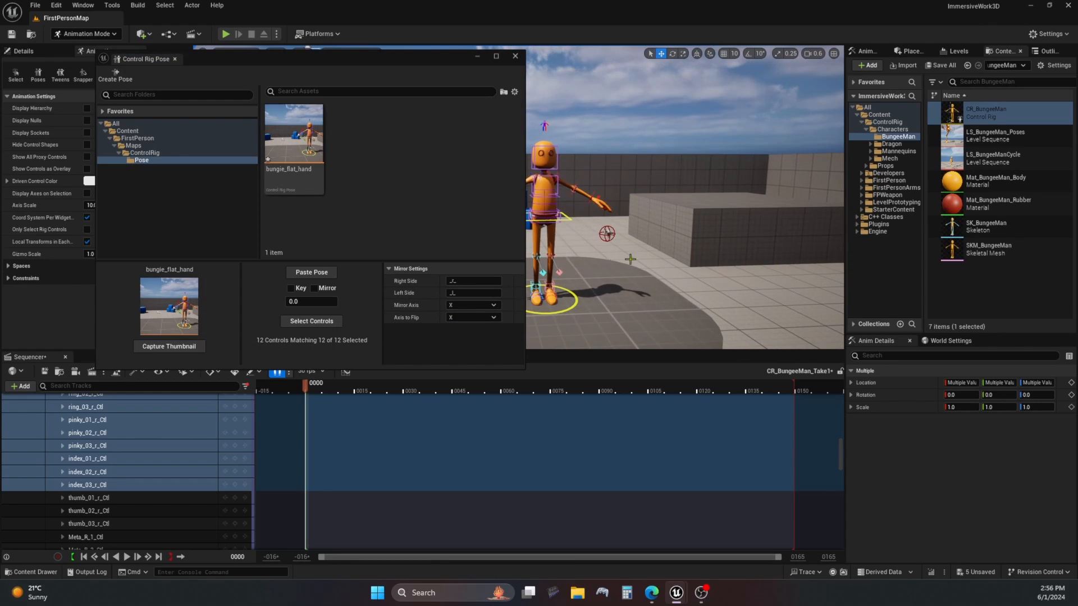
pyautogui.click(183, 347)
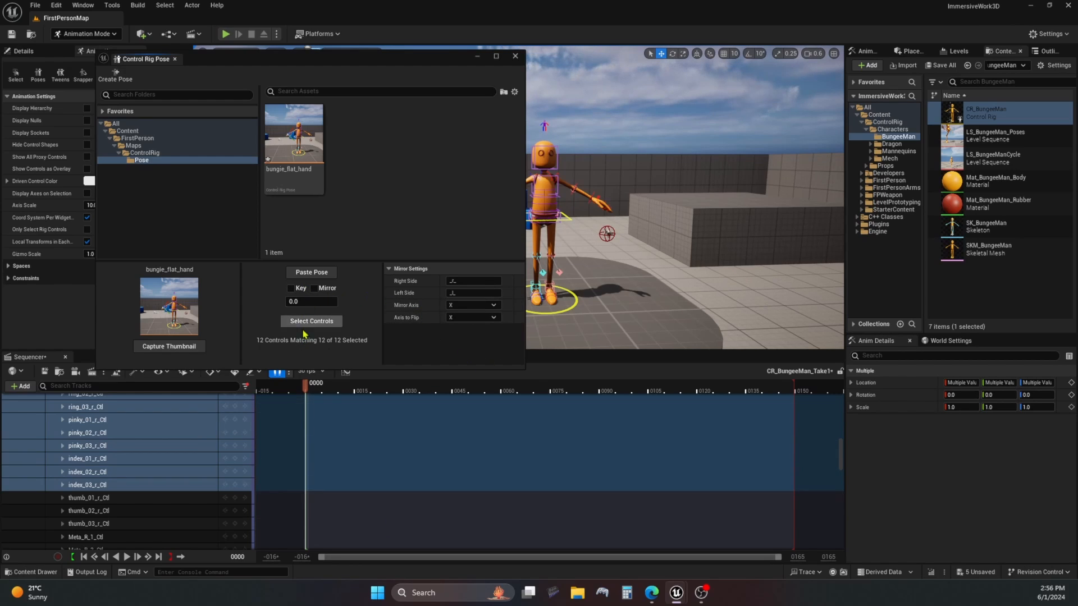
pyautogui.click(393, 387)
pyautogui.moveTo(527, 387); pyautogui.dragTo(311, 414)
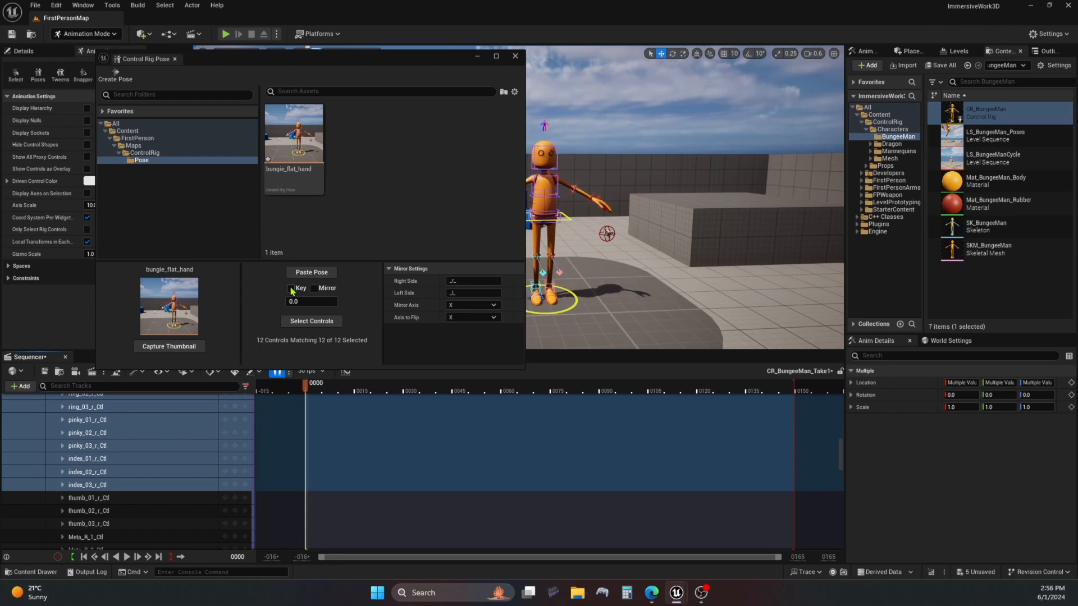
pyautogui.click(291, 288)
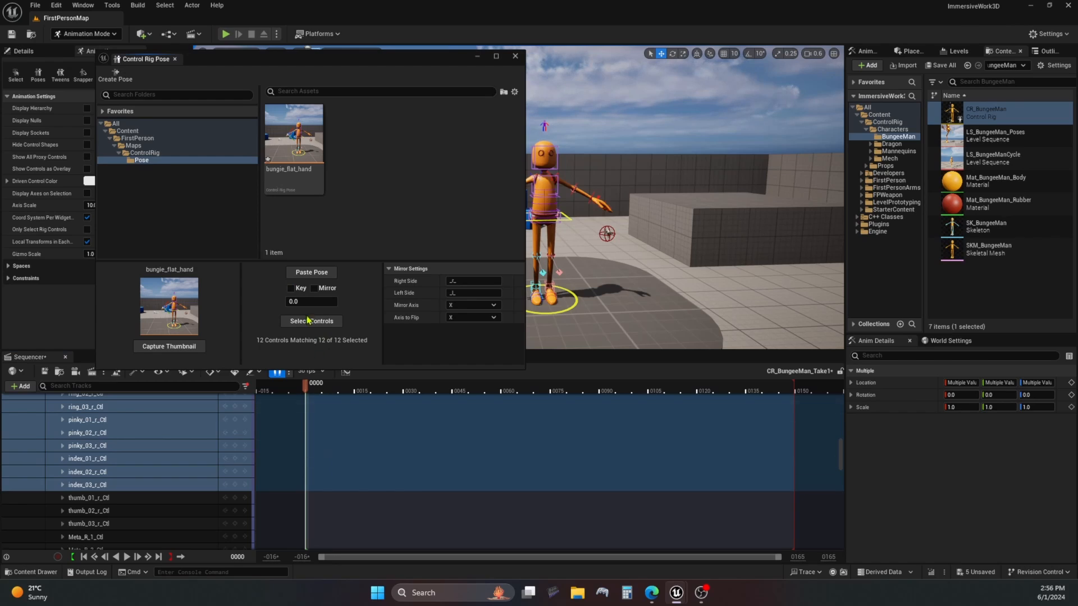
pyautogui.click(291, 288)
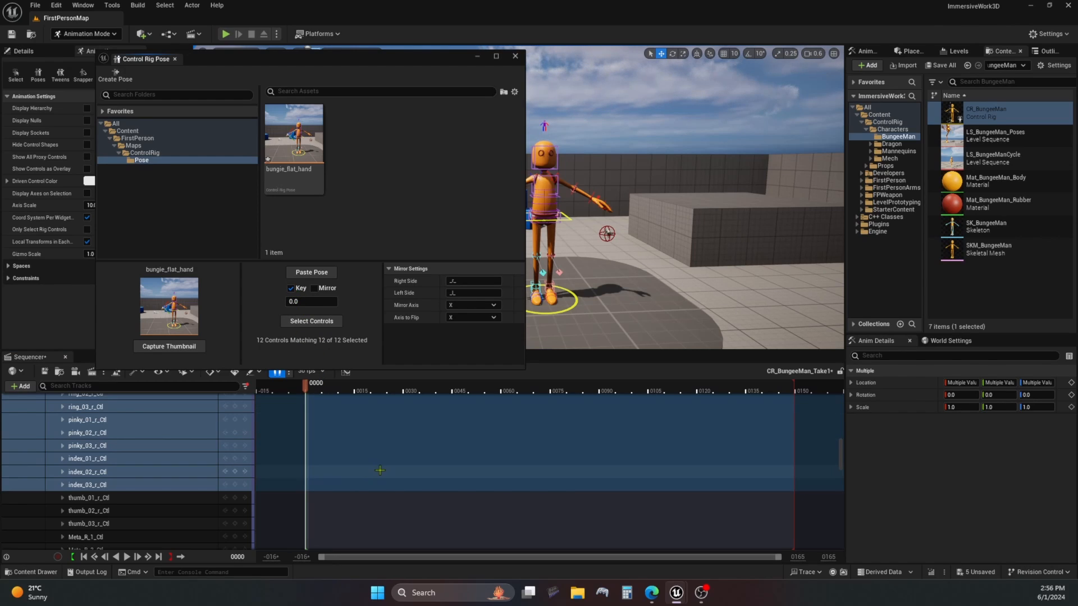
pyautogui.click(292, 289)
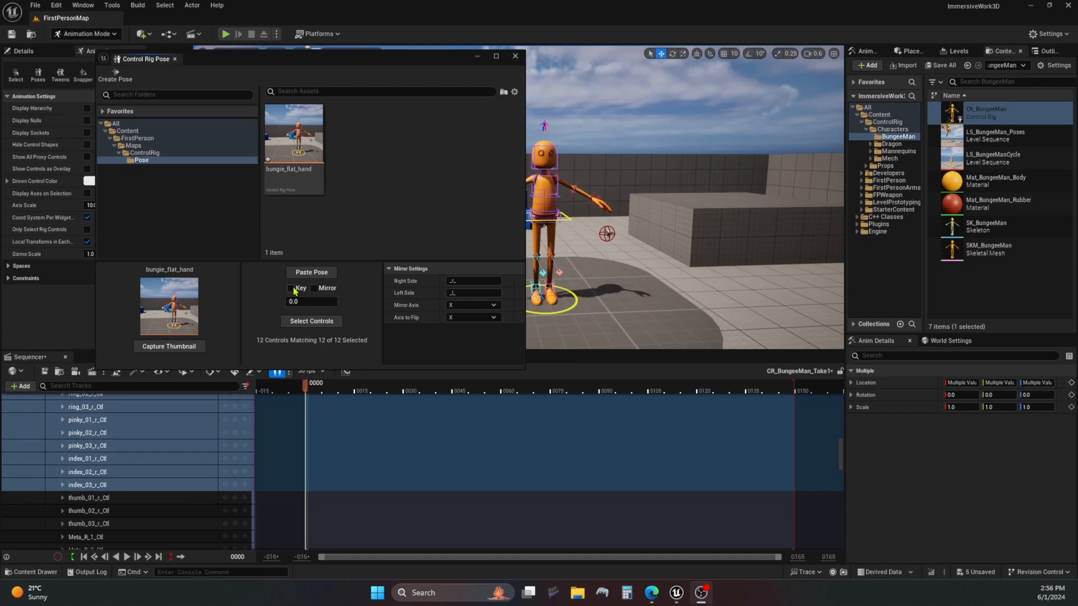
# Paste the bungie_flat_hand pose onto the selected finger controls at frame 0 with Key enabled.
pyautogui.click(291, 287)
pyautogui.click(291, 154)
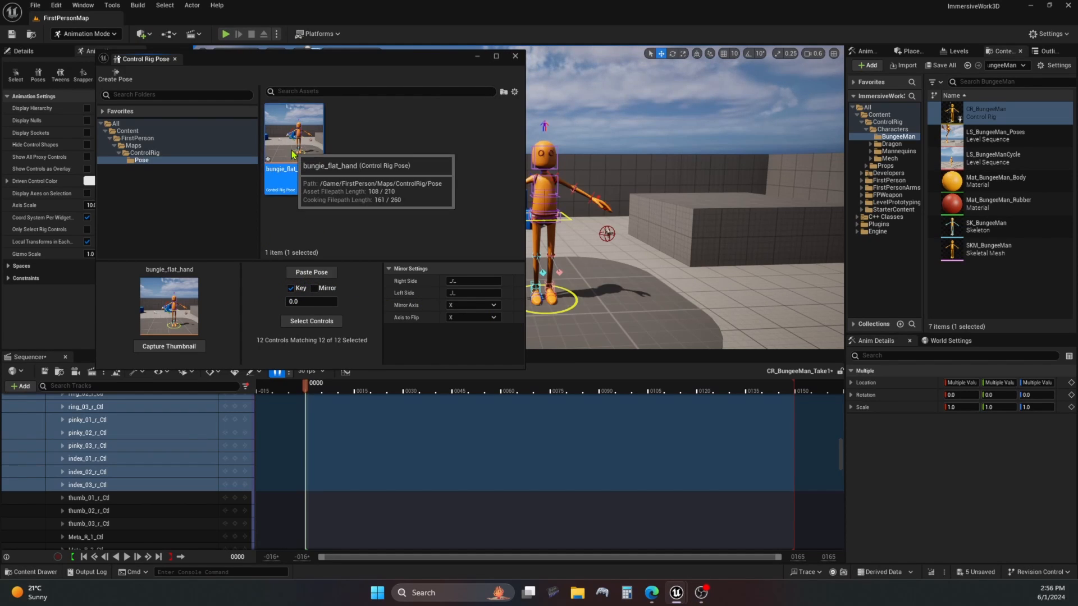
pyautogui.click(312, 272)
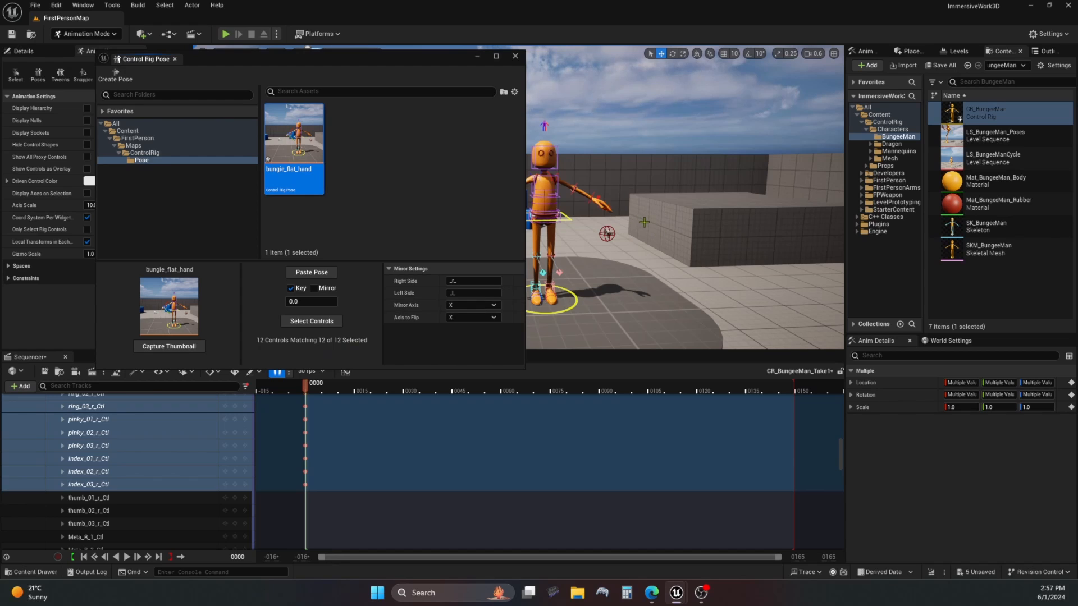
# Rotate the selected right-hand finger controls together so the fingers curl inward.
pyautogui.moveTo(636, 216)
pyautogui.mouseDown(button='right')
pyautogui.moveTo(604, 219)
pyautogui.moveTo(624, 229)
pyautogui.mouseUp(button='right')
pyautogui.press('w')
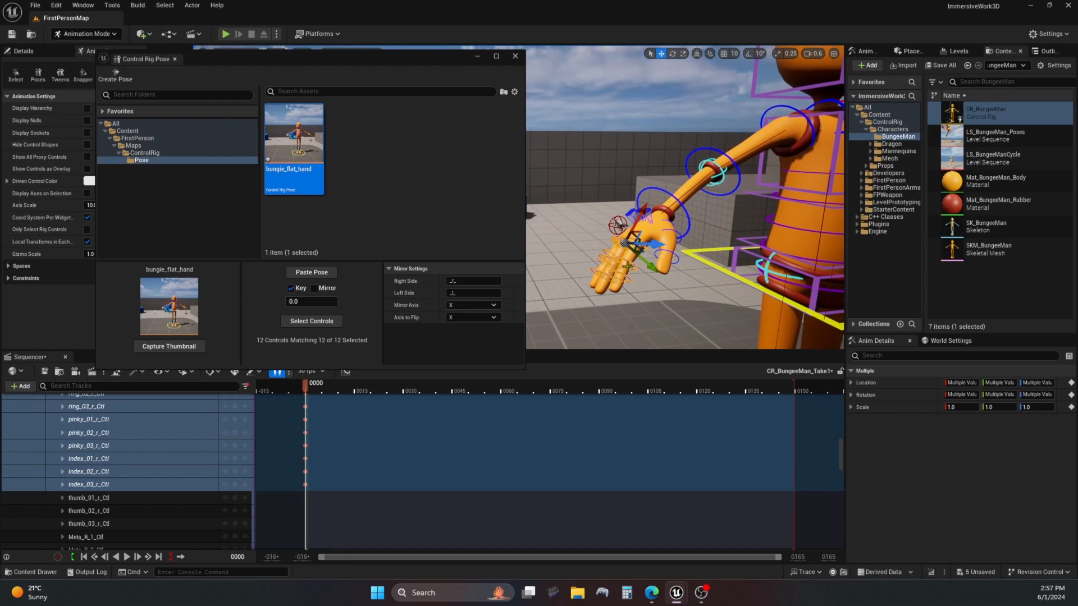
pyautogui.press('e')
pyautogui.moveTo(573, 251); pyautogui.dragTo(573, 187)
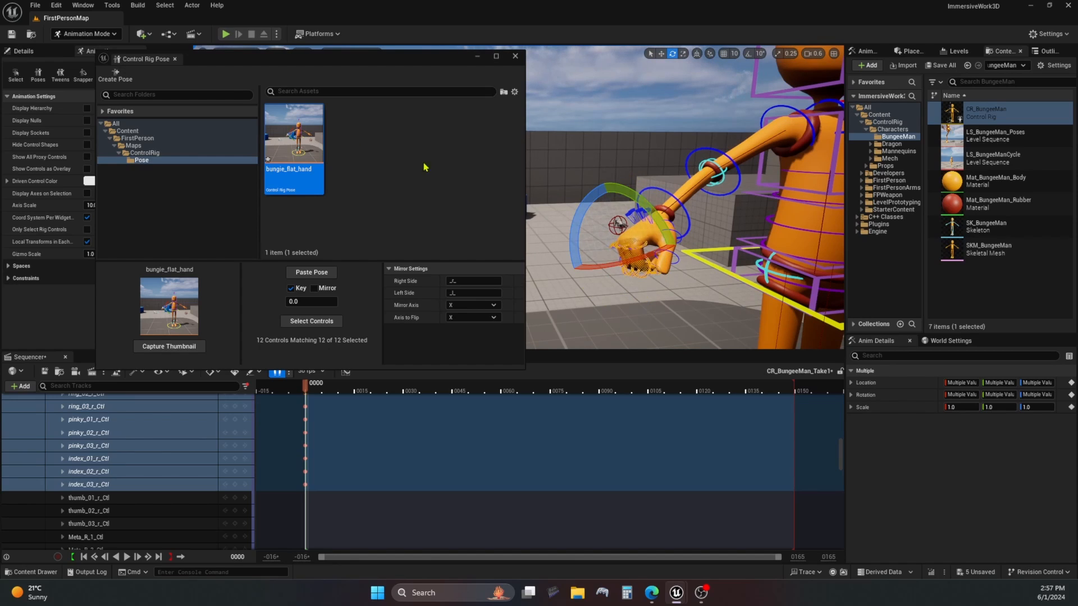
# Create a new Control Rig pose asset named bungie_curled_hand from the curled finger controls.
pyautogui.click(125, 84)
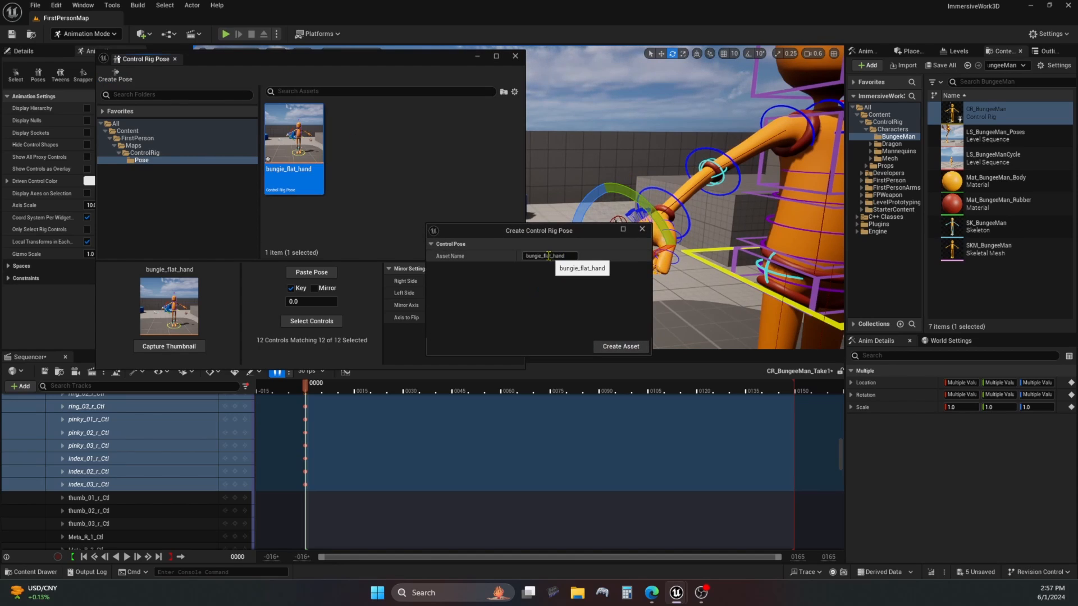
pyautogui.moveTo(544, 256); pyautogui.dragTo(554, 256)
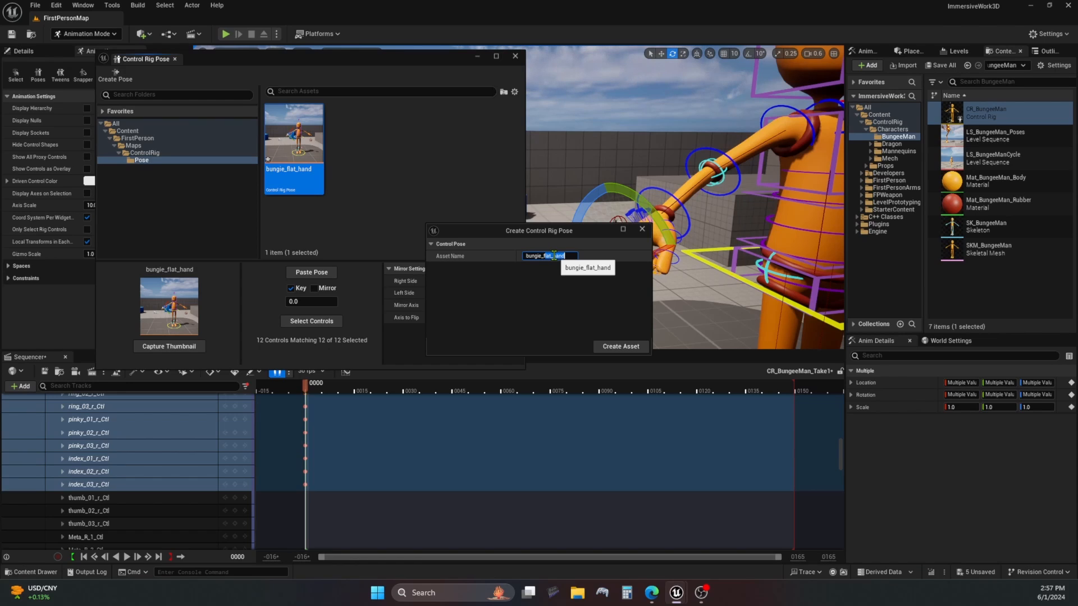
pyautogui.press('BackSpace')
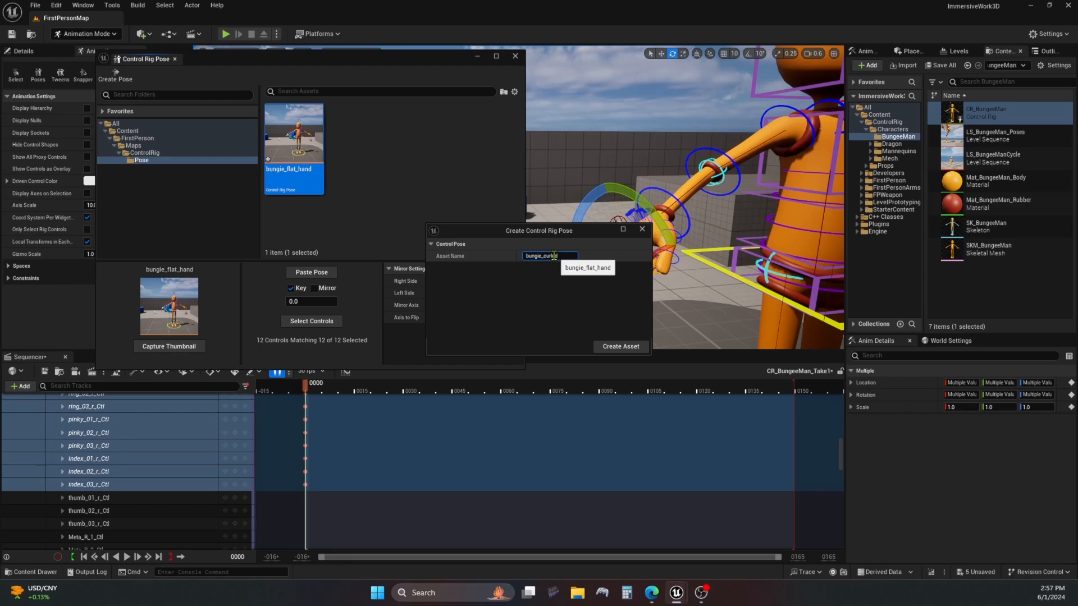
pyautogui.press('Return')
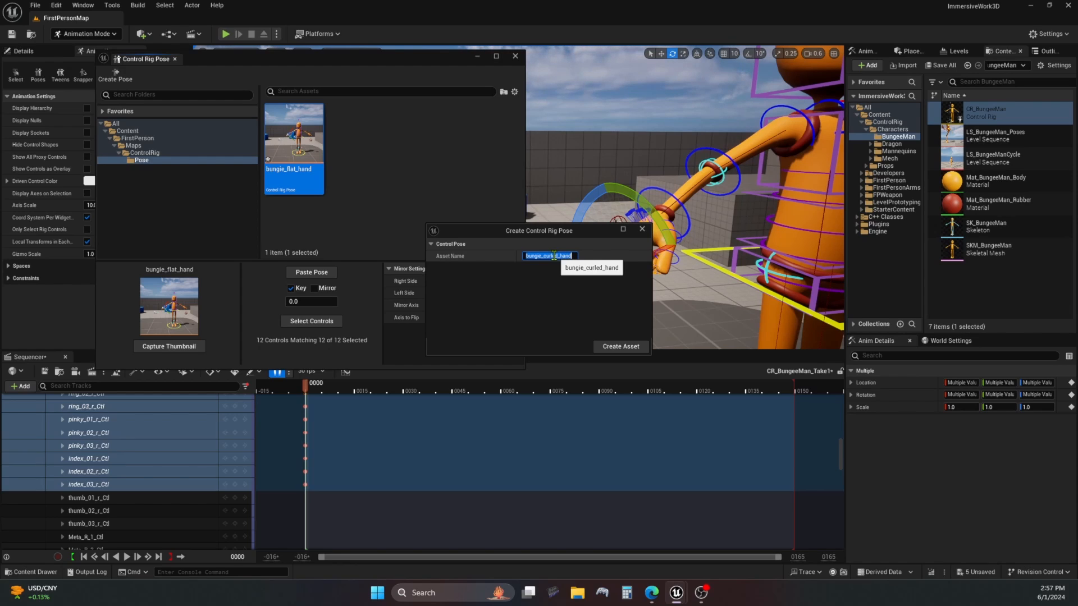
pyautogui.click(620, 346)
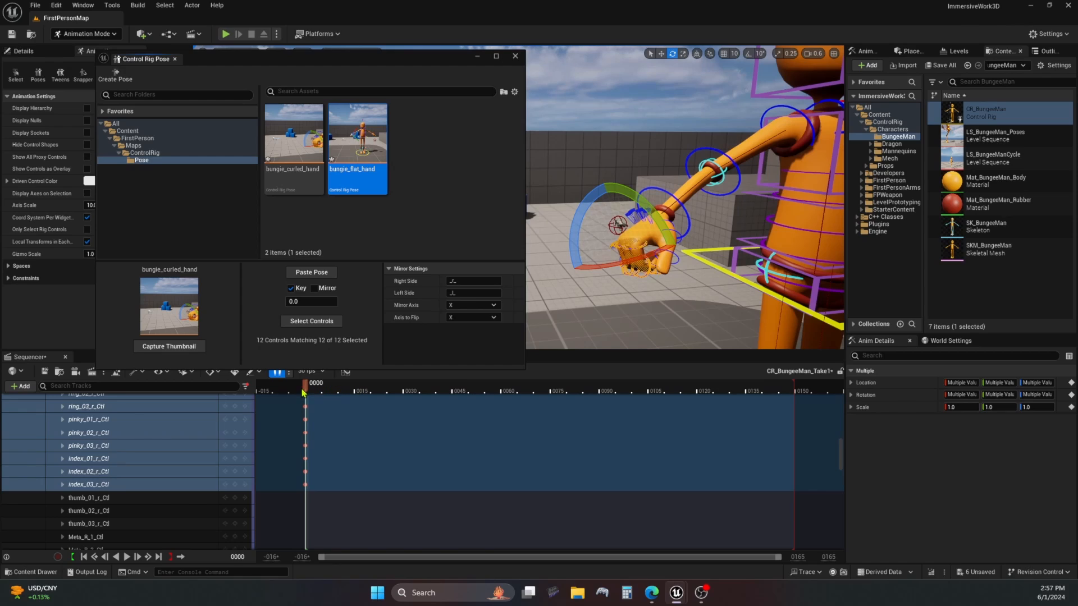
# Paste the bungie_curled_hand pose onto the selected finger controls at frame 15 with Key enabled.
pyautogui.moveTo(312, 393); pyautogui.dragTo(358, 391)
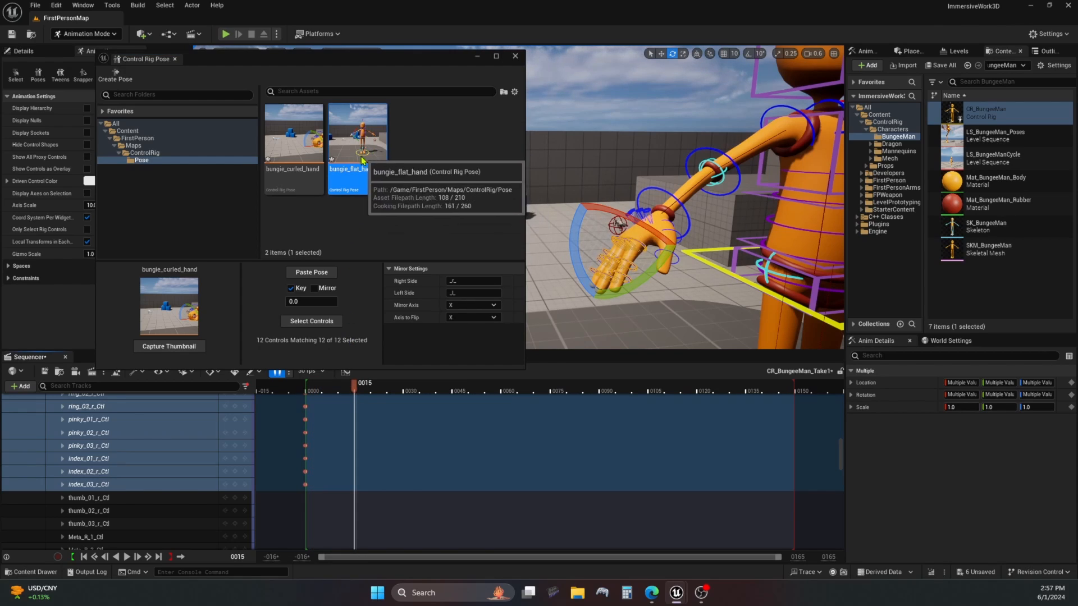
pyautogui.click(293, 141)
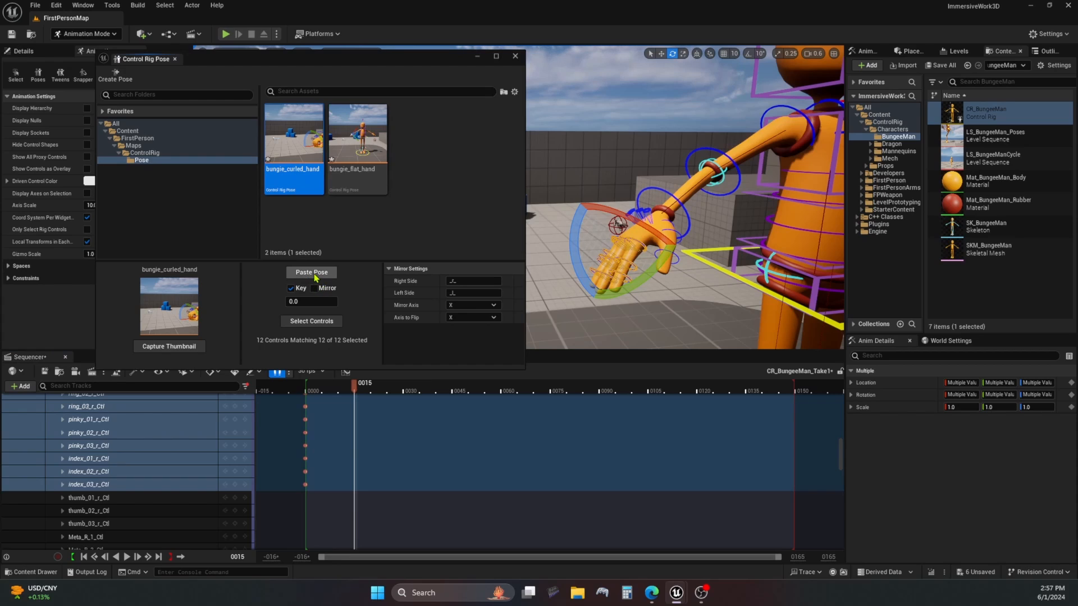
pyautogui.click(313, 273)
# Go to frame 60 and reselect the right-hand finger controls through the bungie_curled_hand pose after picking the arm control.
pyautogui.moveTo(354, 391); pyautogui.dragTo(501, 397)
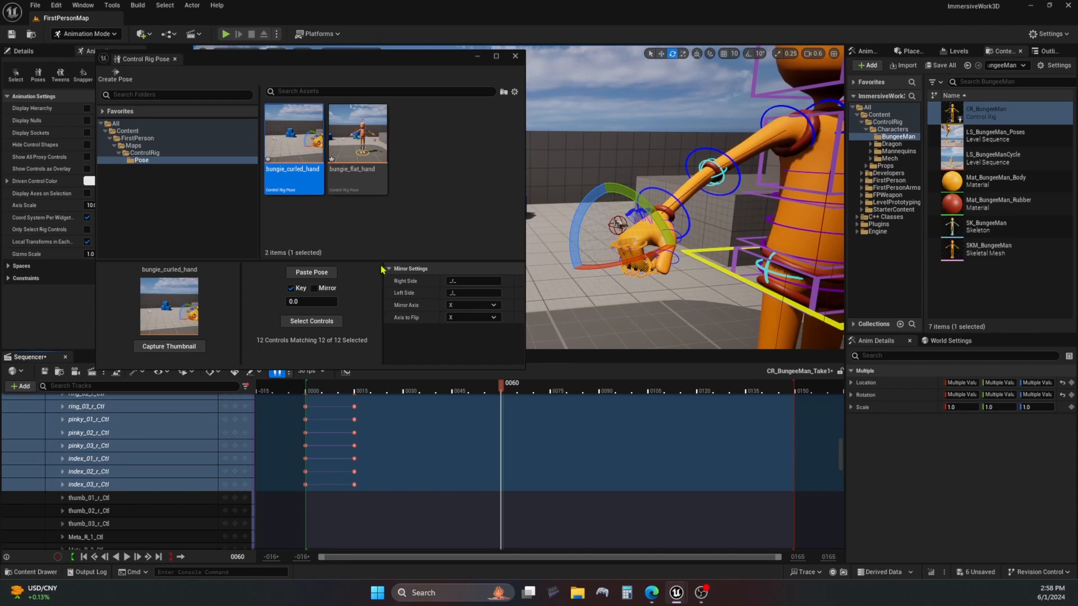
pyautogui.click(357, 143)
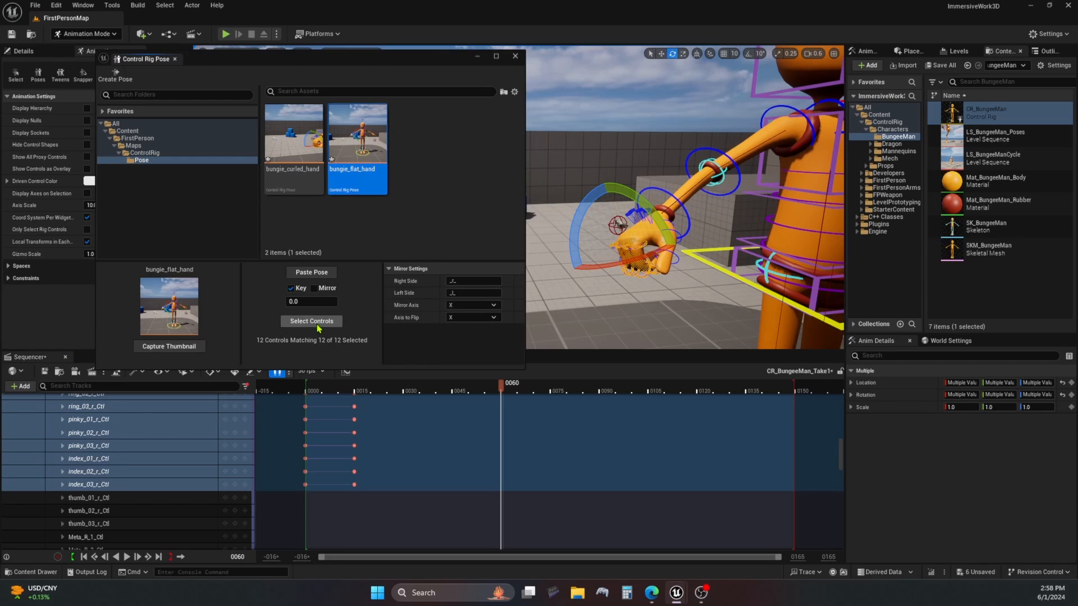
pyautogui.click(317, 325)
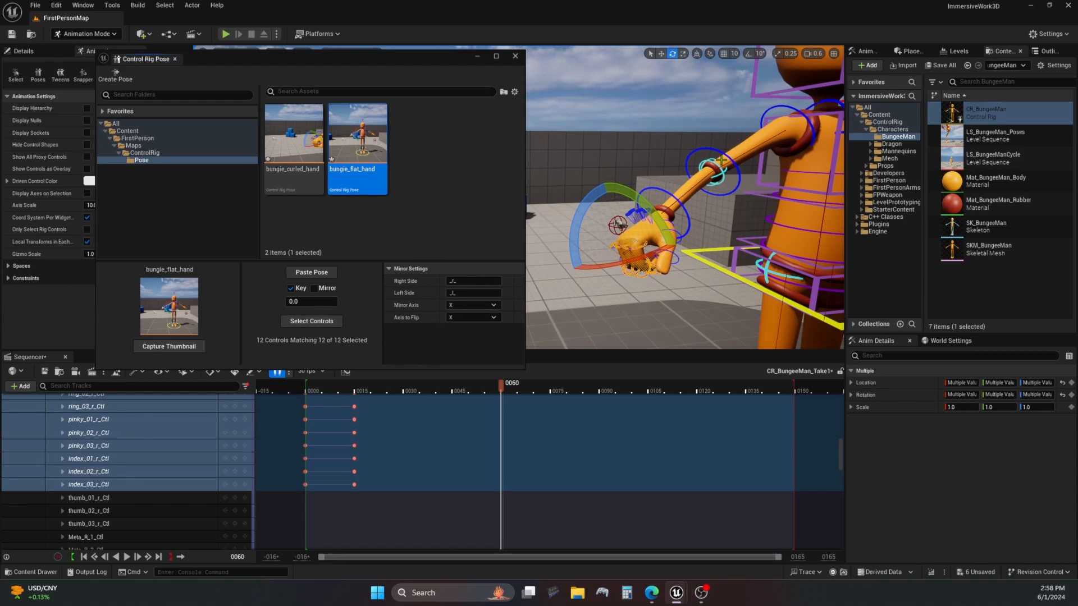
pyautogui.moveTo(695, 136); pyautogui.dragTo(747, 197)
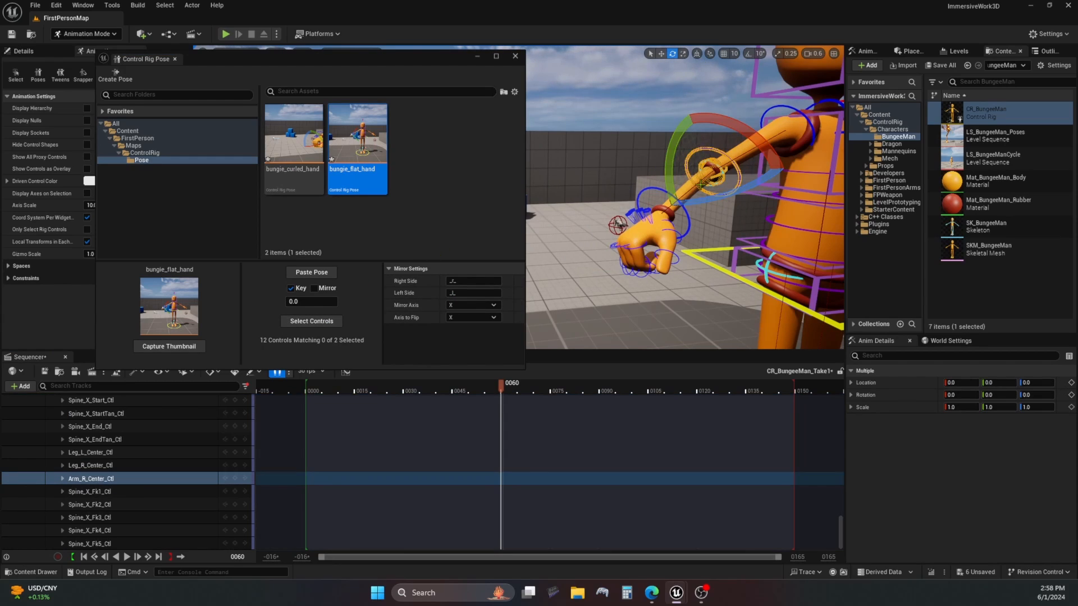
pyautogui.click(308, 149)
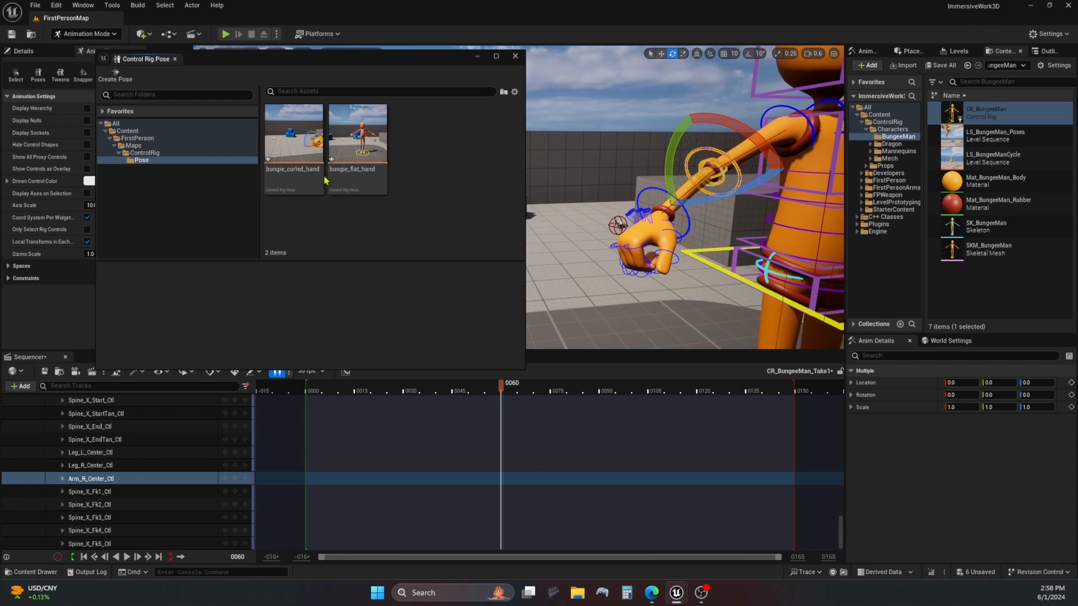
pyautogui.click(312, 321)
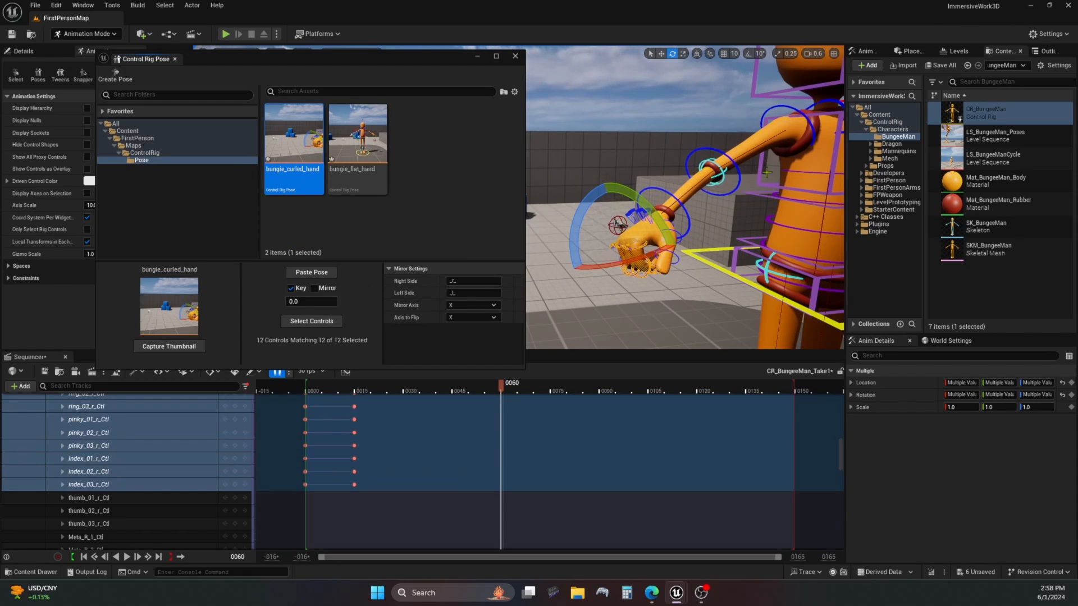
# Rotate the finger controls to a half-open position and save them as a new pose named bungie_nuetral_hand.
pyautogui.moveTo(600, 186); pyautogui.dragTo(631, 177)
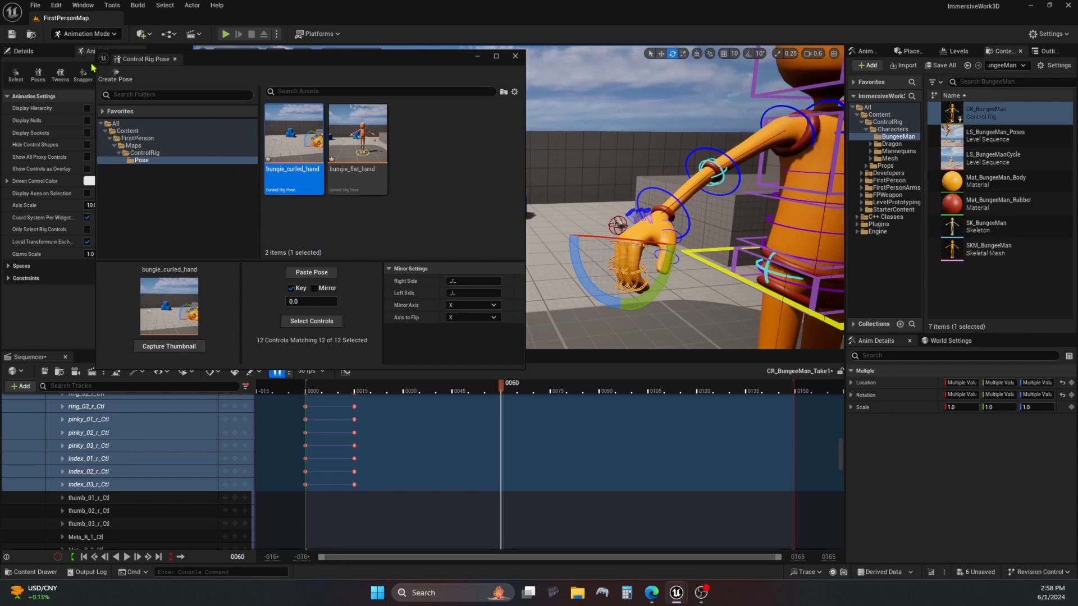
pyautogui.click(114, 77)
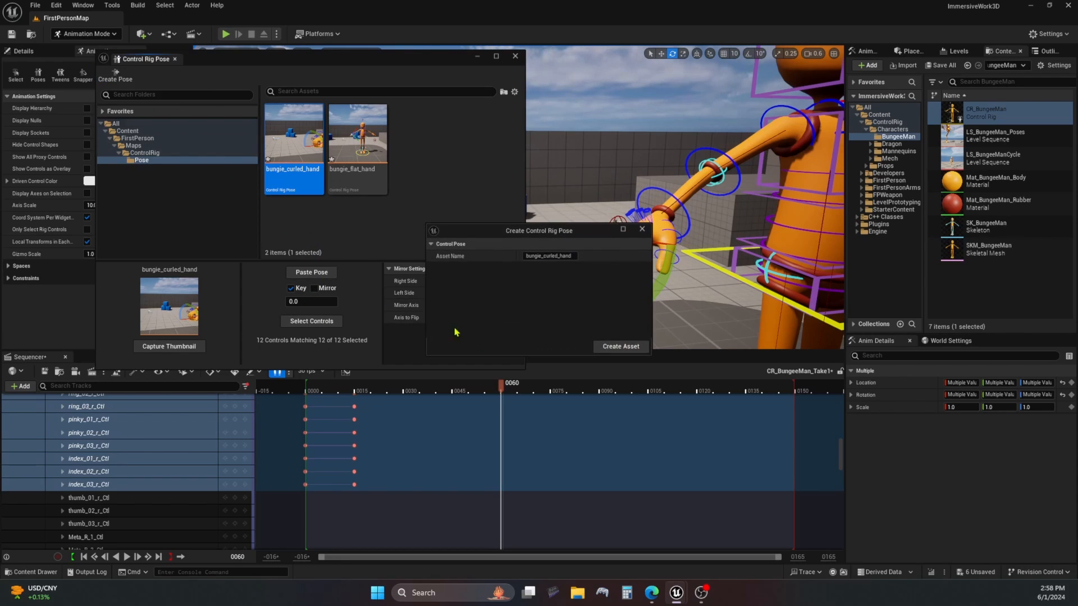
pyautogui.moveTo(525, 256); pyautogui.dragTo(550, 257)
pyautogui.doubleClick(550, 256)
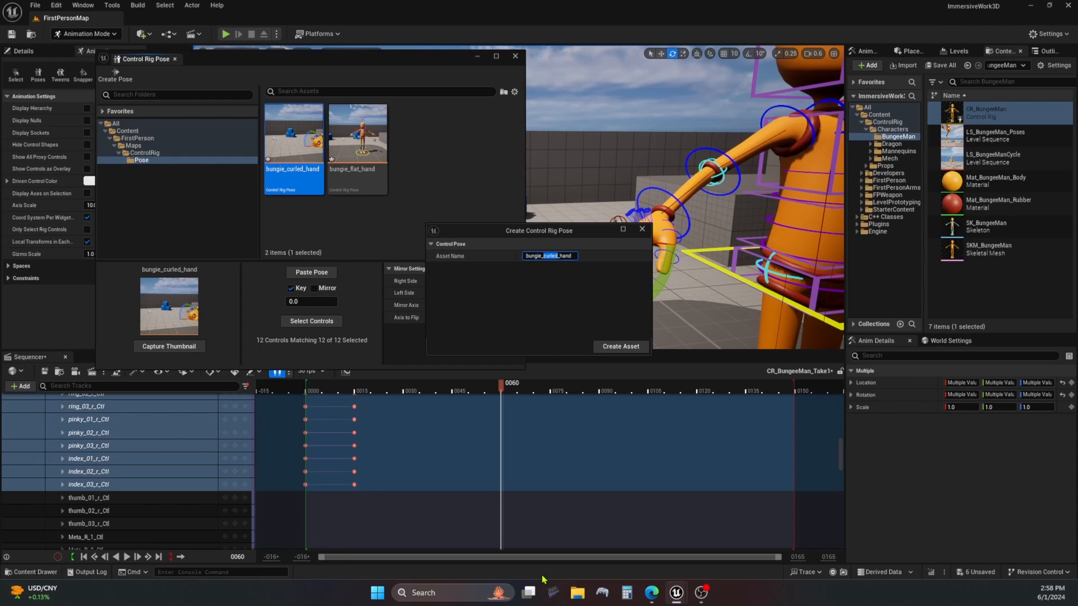
pyautogui.write('ra')
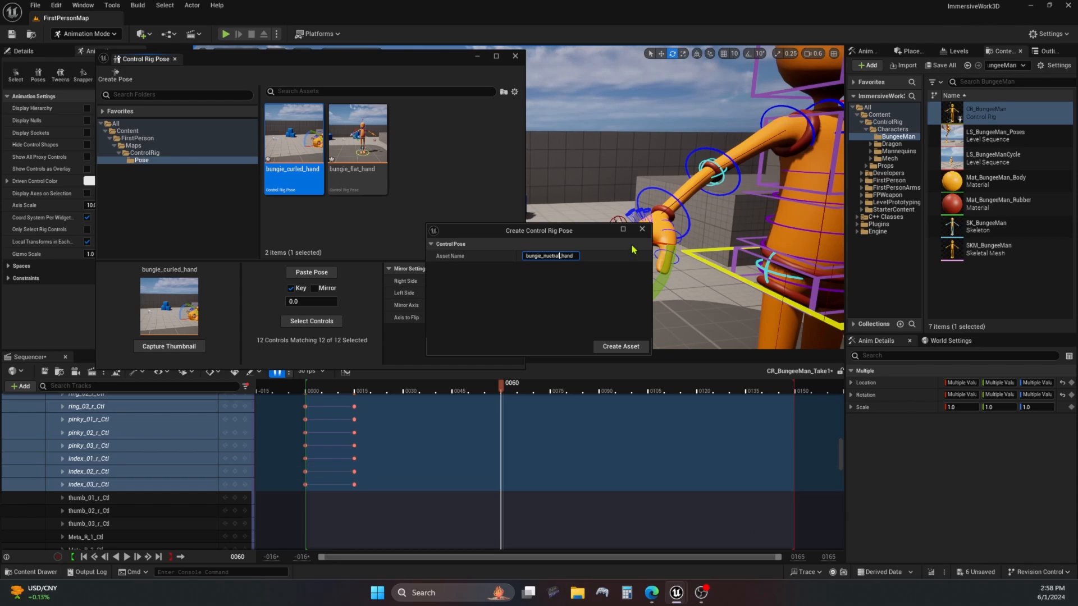
pyautogui.click(620, 346)
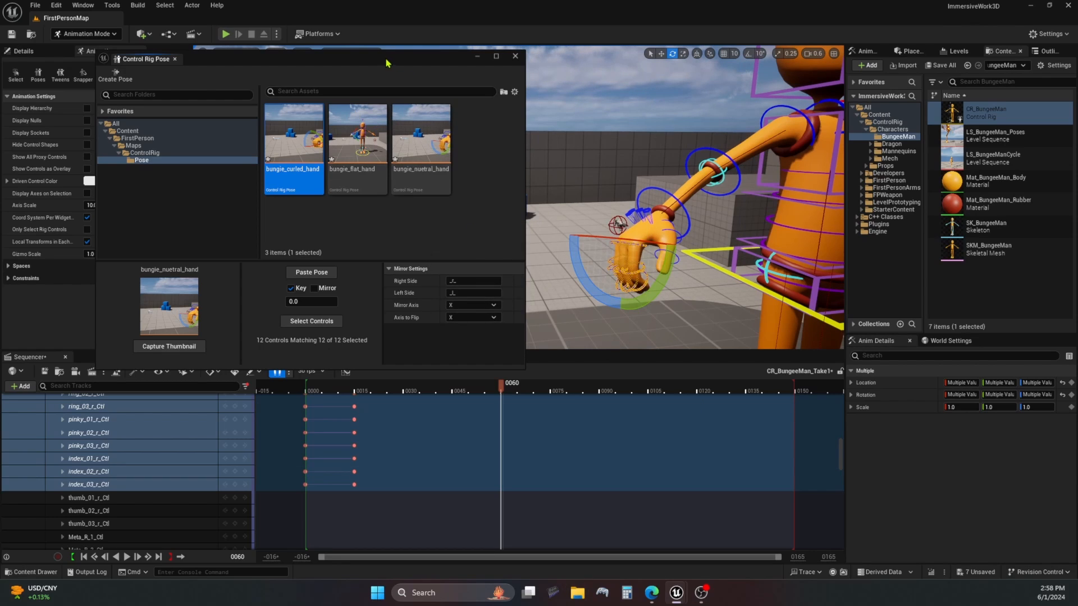
# Uncover more of the viewport by moving the Control Rig Pose window and paste bungie_nuetral_hand with a key at frame 60.
pyautogui.moveTo(386, 63); pyautogui.dragTo(311, 88)
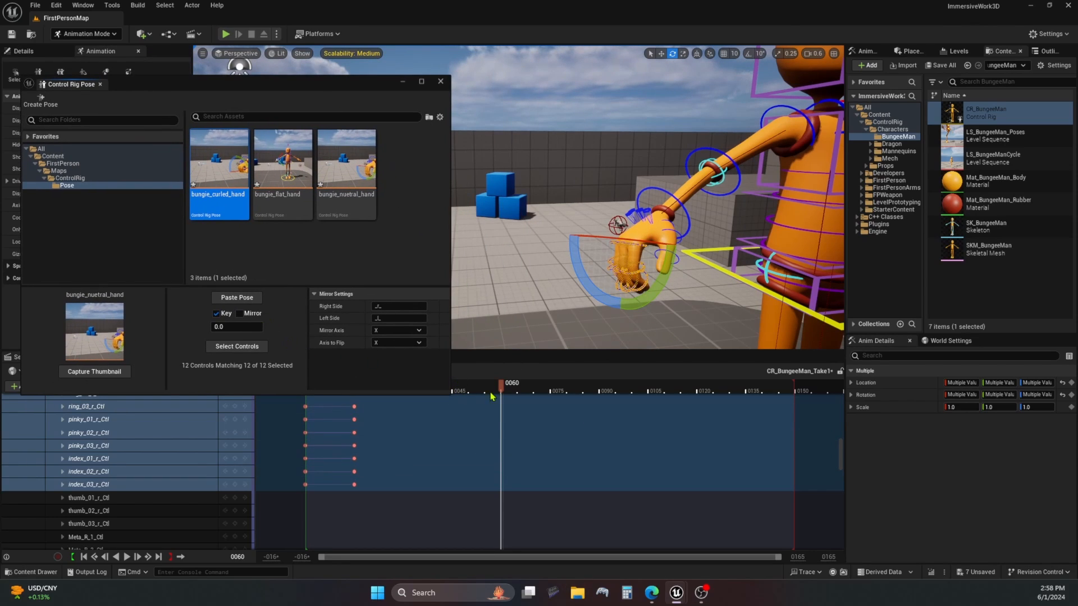
pyautogui.click(237, 297)
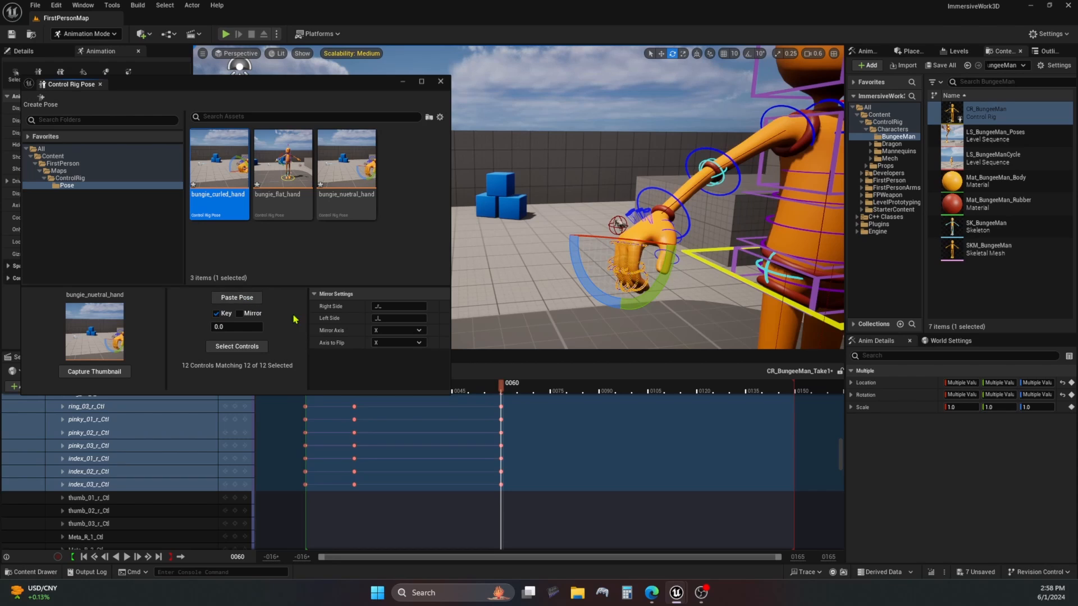
pyautogui.moveTo(498, 393); pyautogui.dragTo(530, 428)
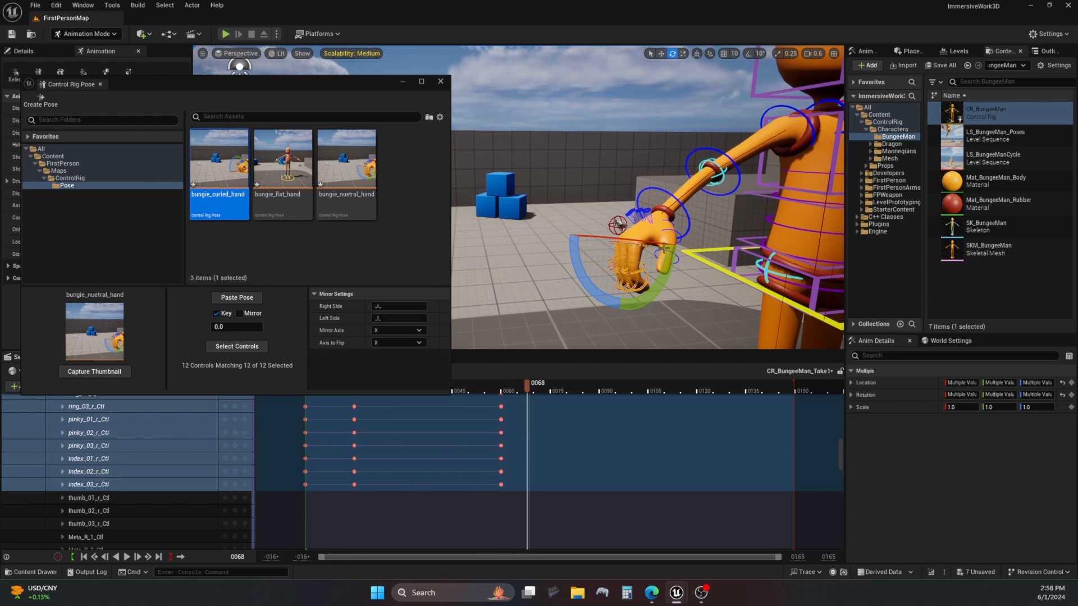
# Enable Mirror, select the pose's matching left-hand finger controls, and paste bungie_nuetral_hand onto them at frame 60.
pyautogui.moveTo(722, 227); pyautogui.dragTo(808, 230, button='right')
pyautogui.moveTo(646, 225)
pyautogui.mouseDown(button='right')
pyautogui.moveTo(606, 225)
pyautogui.moveTo(646, 216)
pyautogui.mouseUp(button='right')
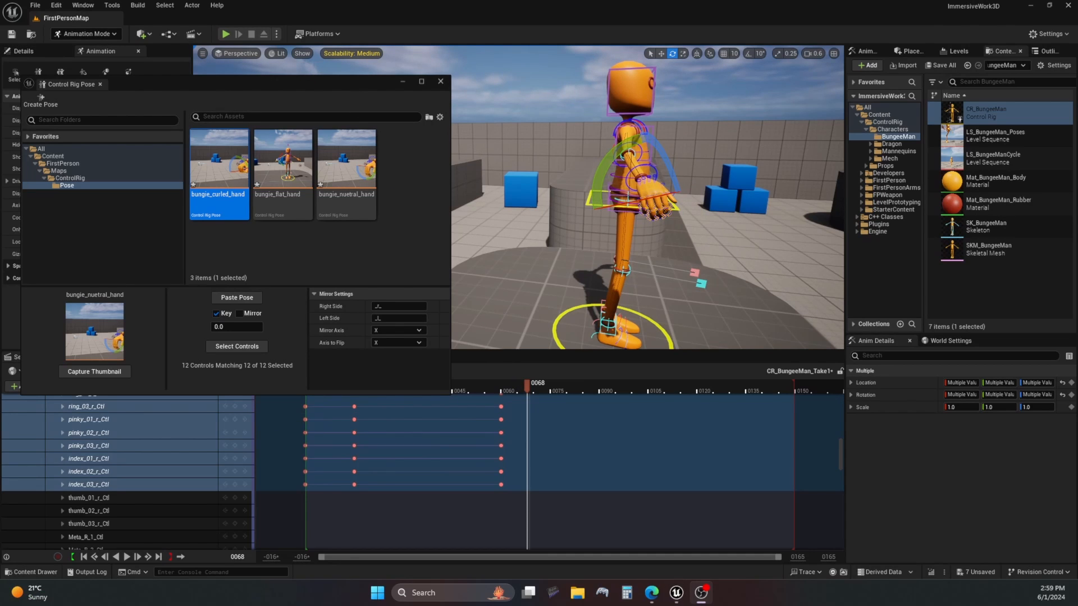
pyautogui.moveTo(713, 231); pyautogui.dragTo(539, 224, button='right')
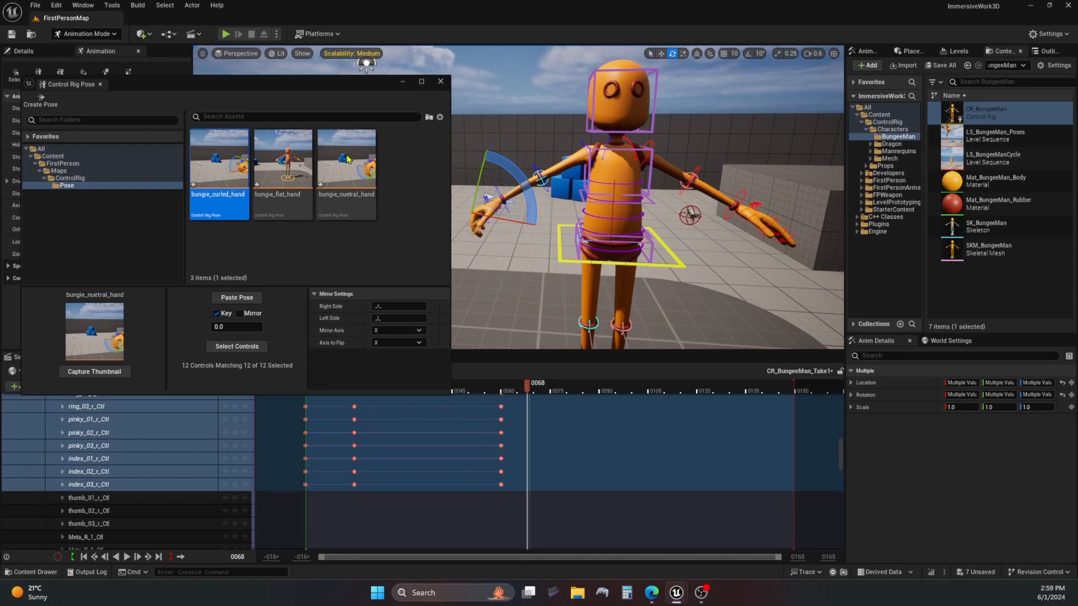
pyautogui.click(240, 314)
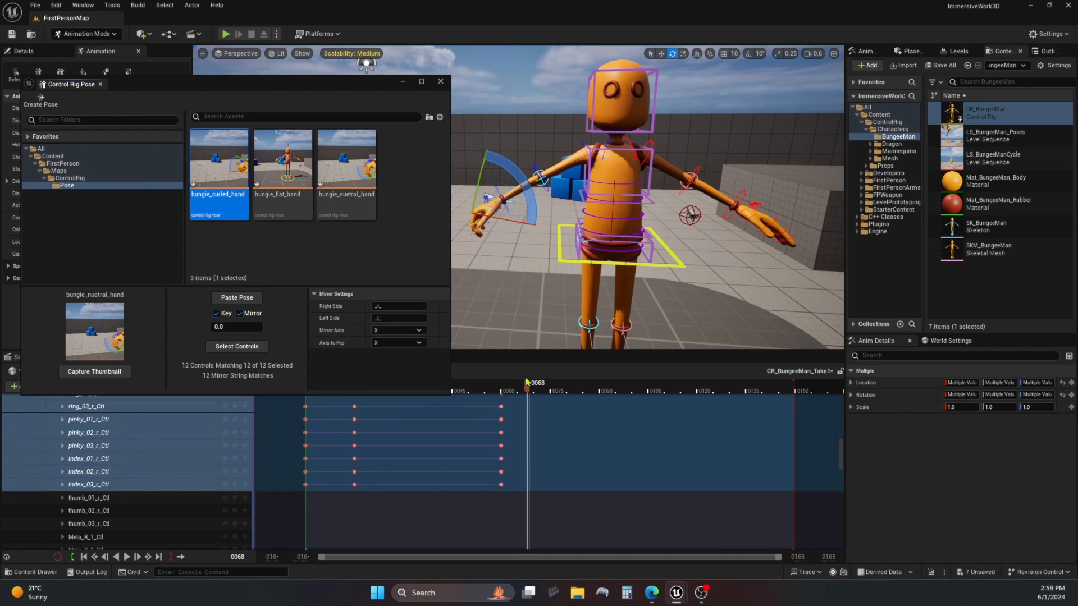
pyautogui.moveTo(529, 384); pyautogui.dragTo(507, 388)
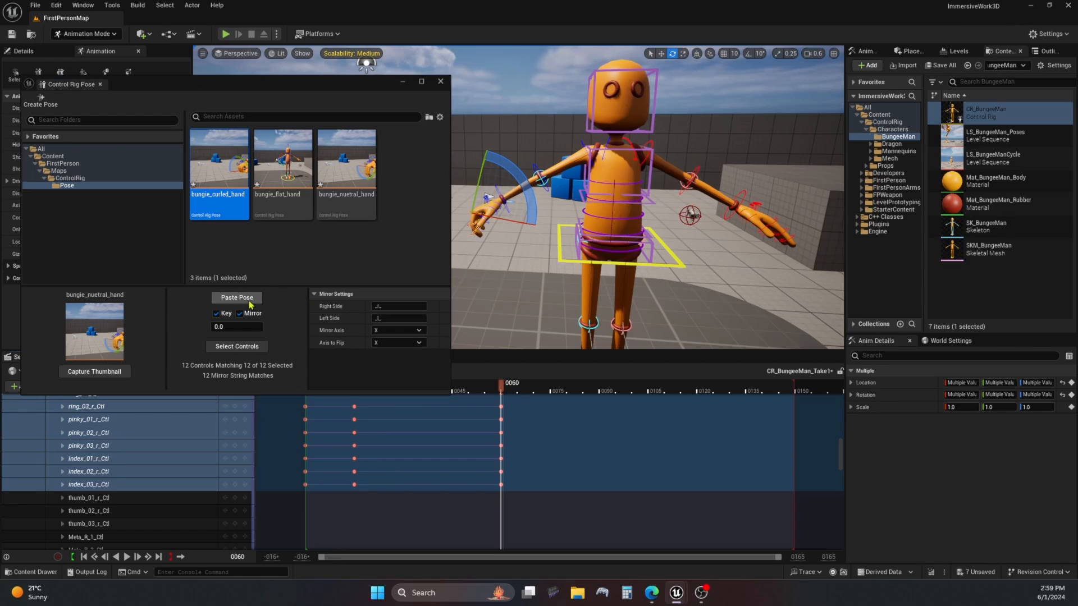
pyautogui.click(239, 303)
pyautogui.click(237, 347)
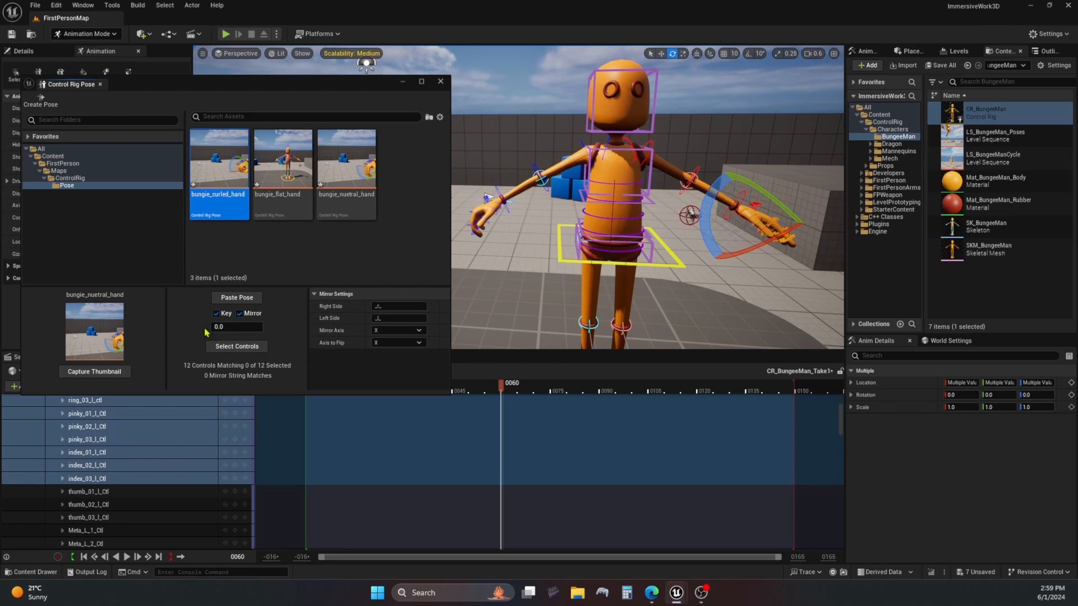
pyautogui.click(236, 298)
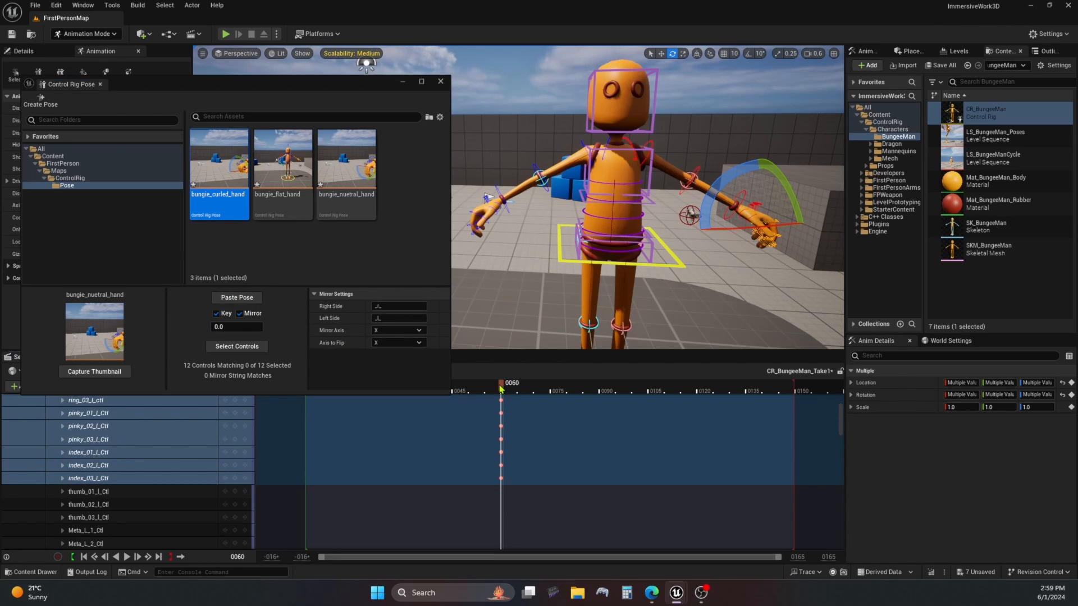
# Go to frame 18, disable Mirror and select the pose's original right-hand finger controls.
pyautogui.moveTo(501, 388); pyautogui.dragTo(365, 403)
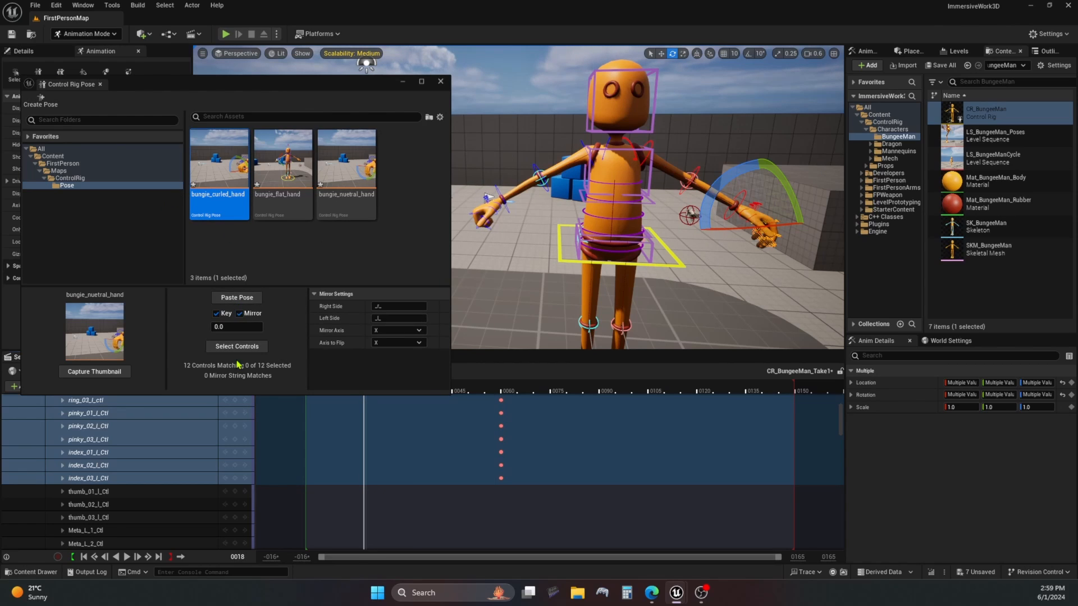
pyautogui.click(239, 313)
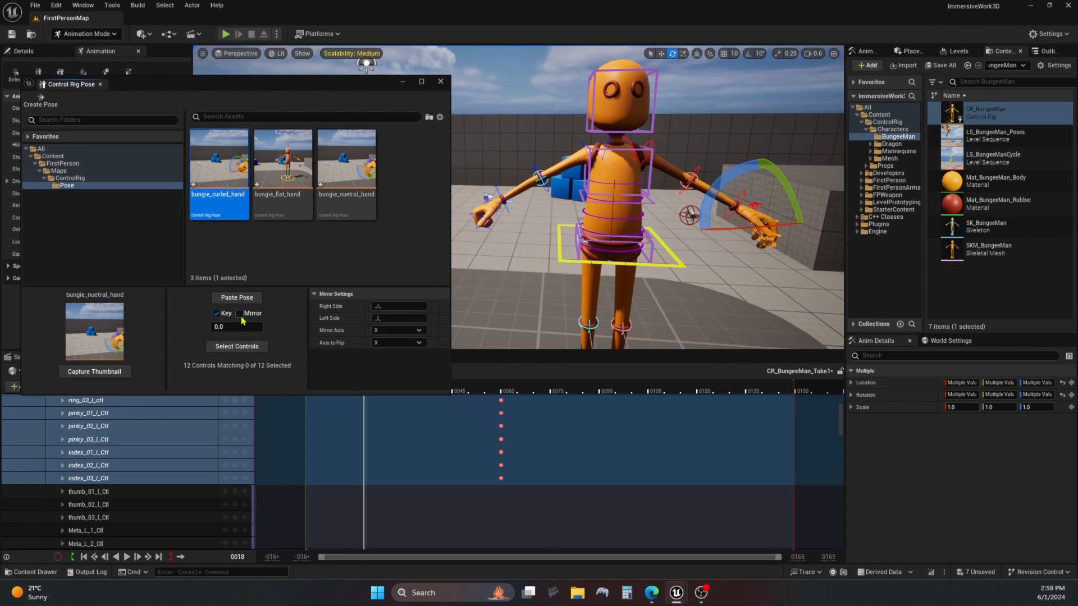
pyautogui.click(247, 347)
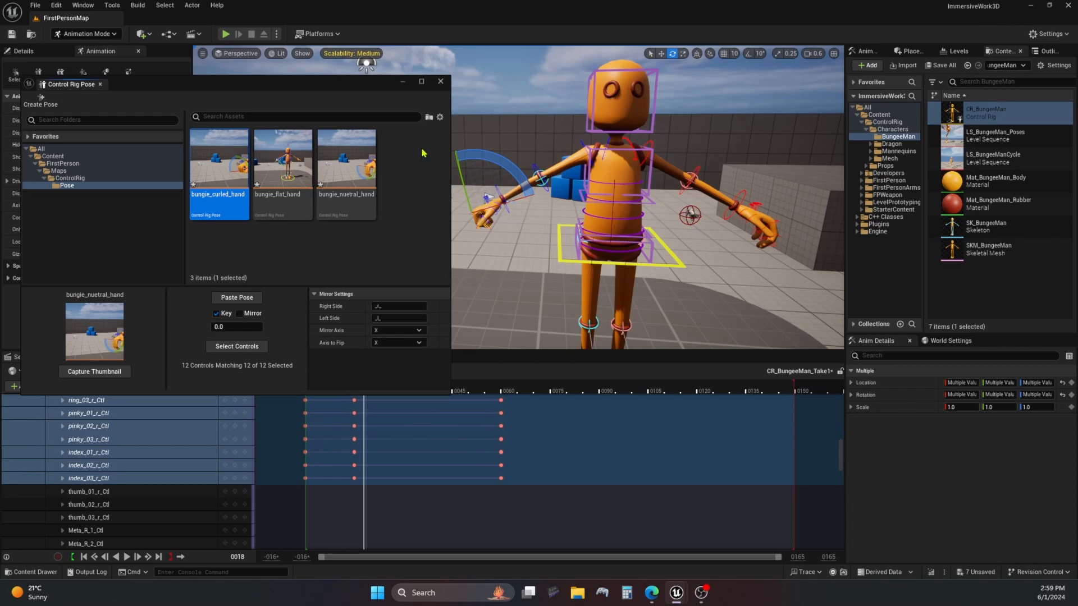
# Select the left-hand finger controls with Mirror enabled and paste bungie_nuetral_hand onto them with a key at frame 15.
pyautogui.moveTo(372, 92); pyautogui.dragTo(396, 61)
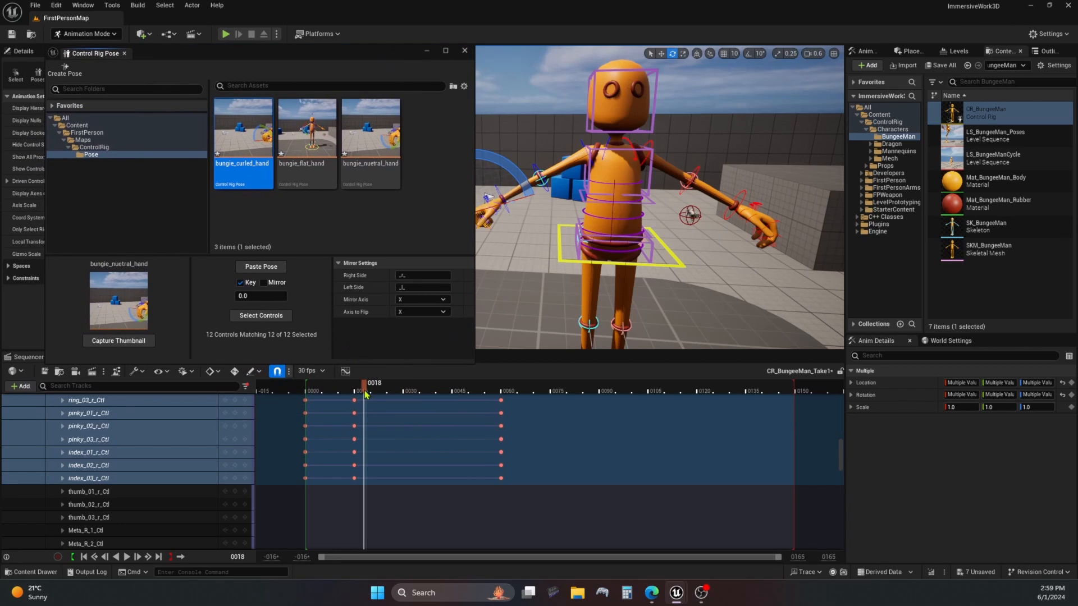
pyautogui.moveTo(365, 394); pyautogui.dragTo(357, 393)
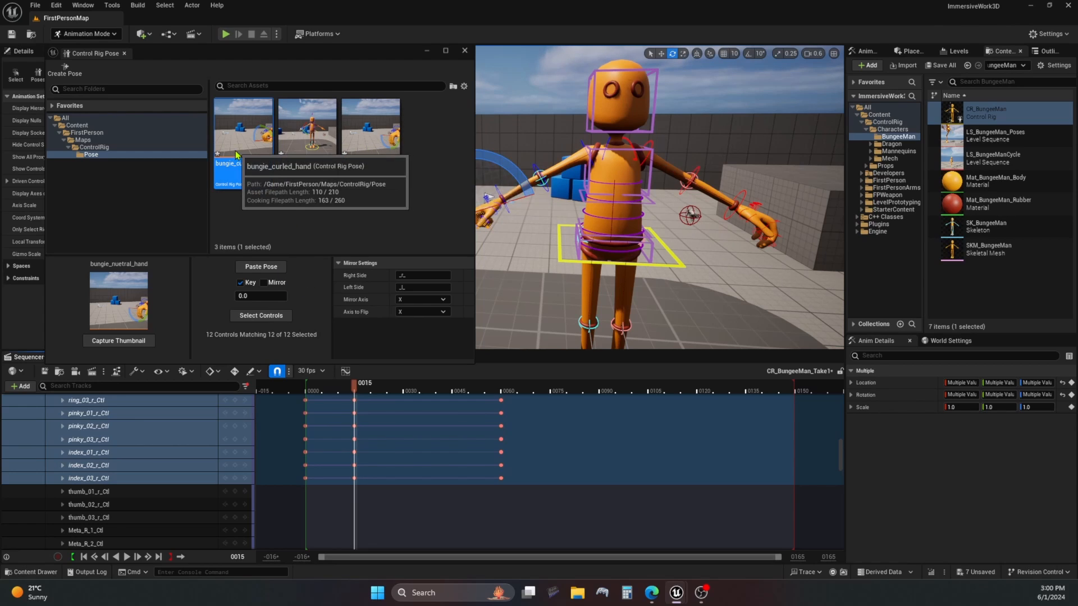
pyautogui.click(263, 283)
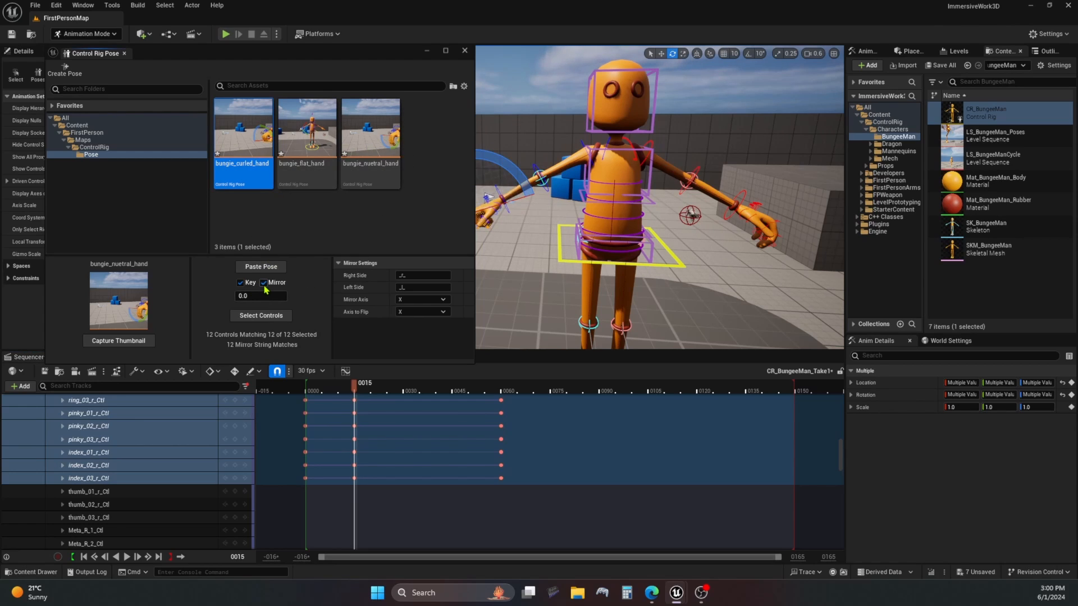
pyautogui.click(268, 316)
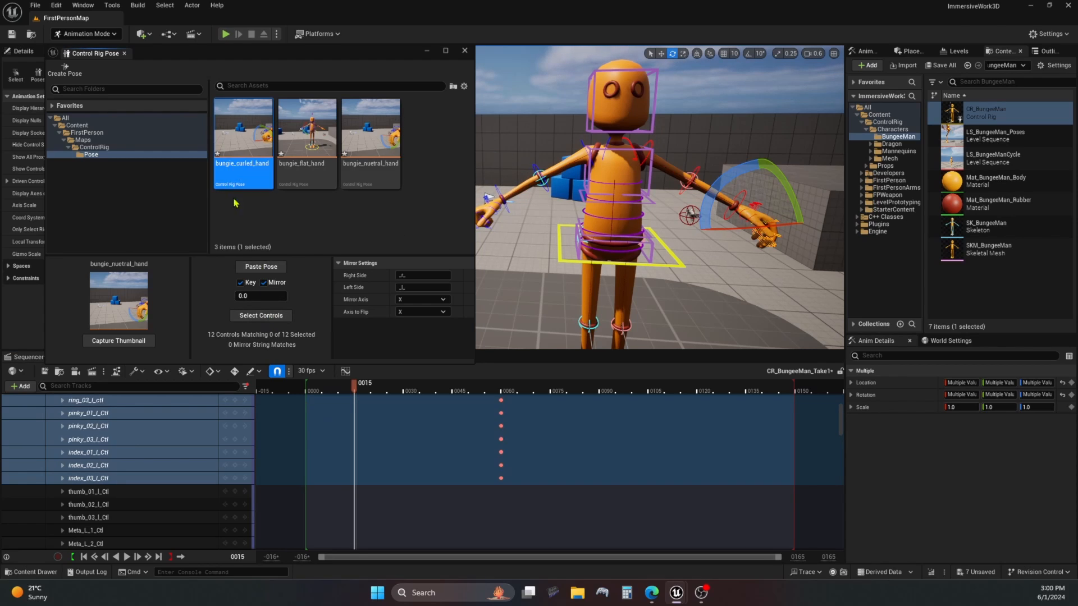
pyautogui.click(262, 268)
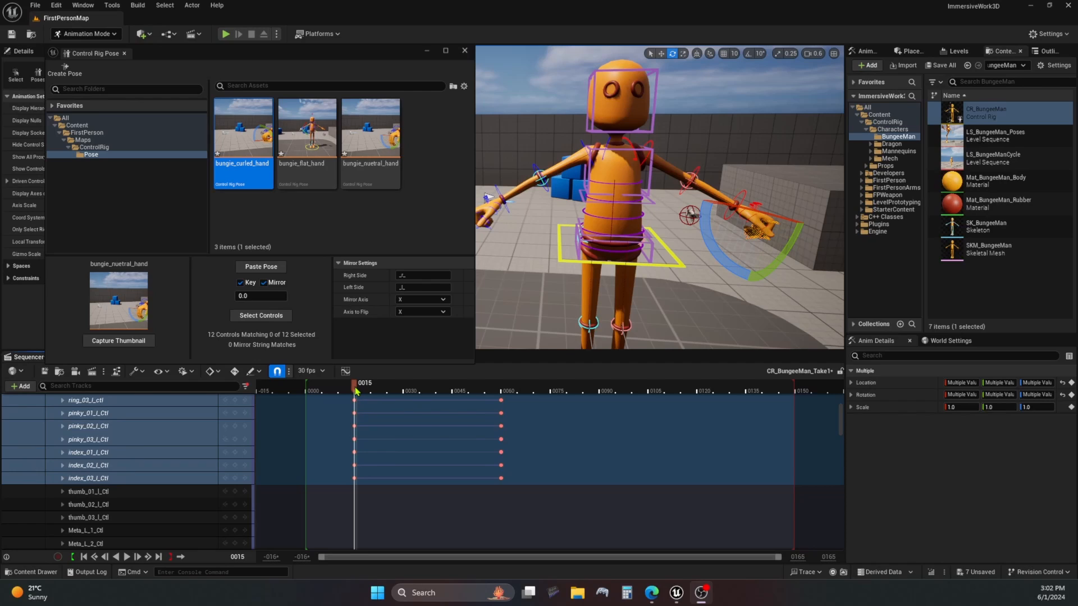
# Scrub the timeline between frames 37 and 1 with the pose window moved aside to review both hands' animation.
pyautogui.moveTo(356, 391); pyautogui.dragTo(426, 390)
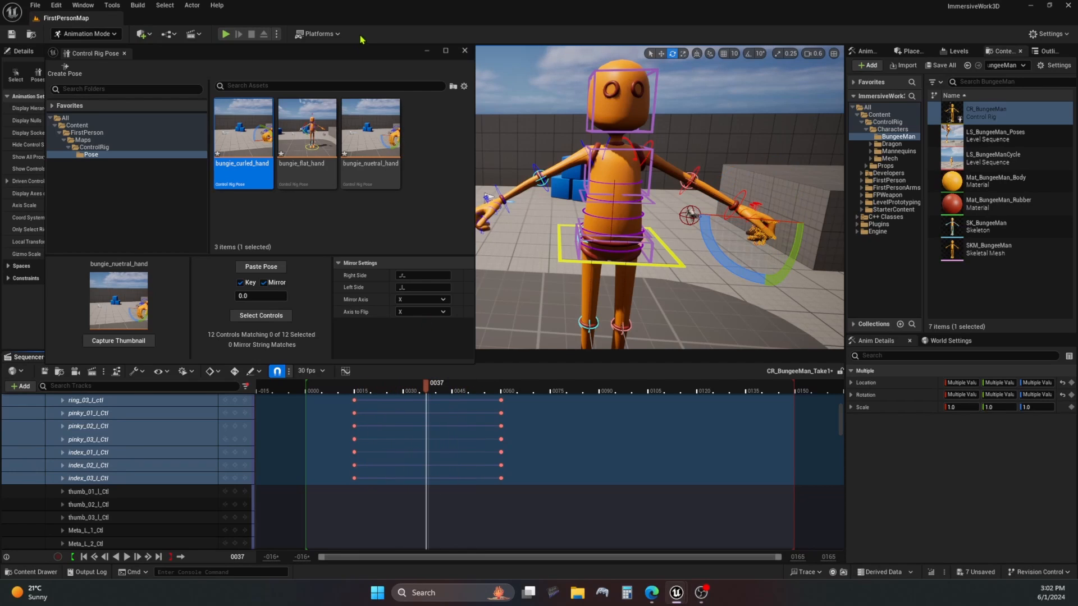
pyautogui.moveTo(370, 52); pyautogui.dragTo(336, 61)
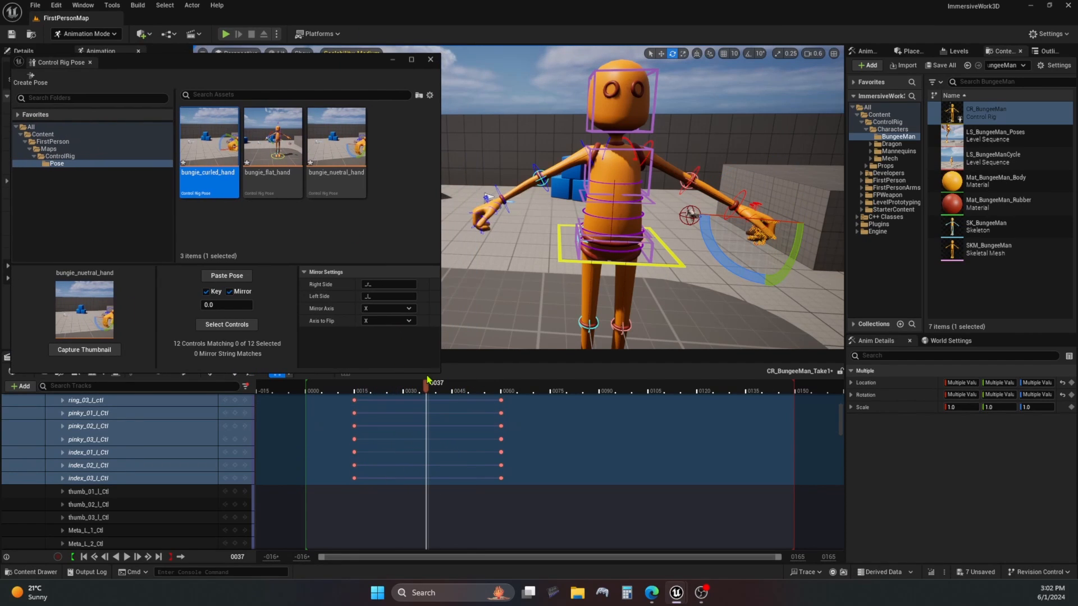
pyautogui.moveTo(431, 385); pyautogui.dragTo(310, 435)
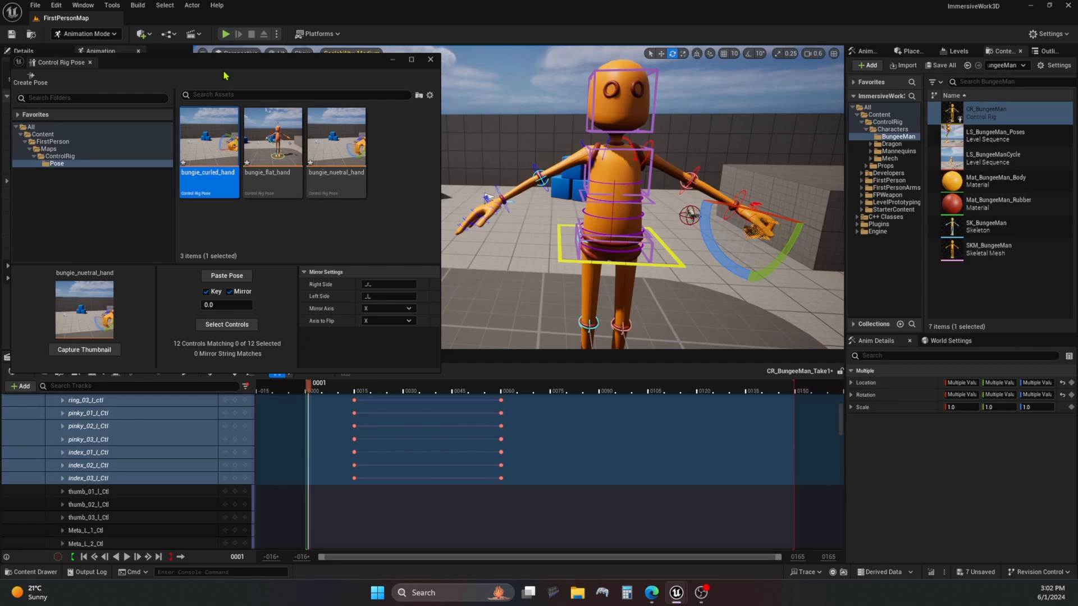